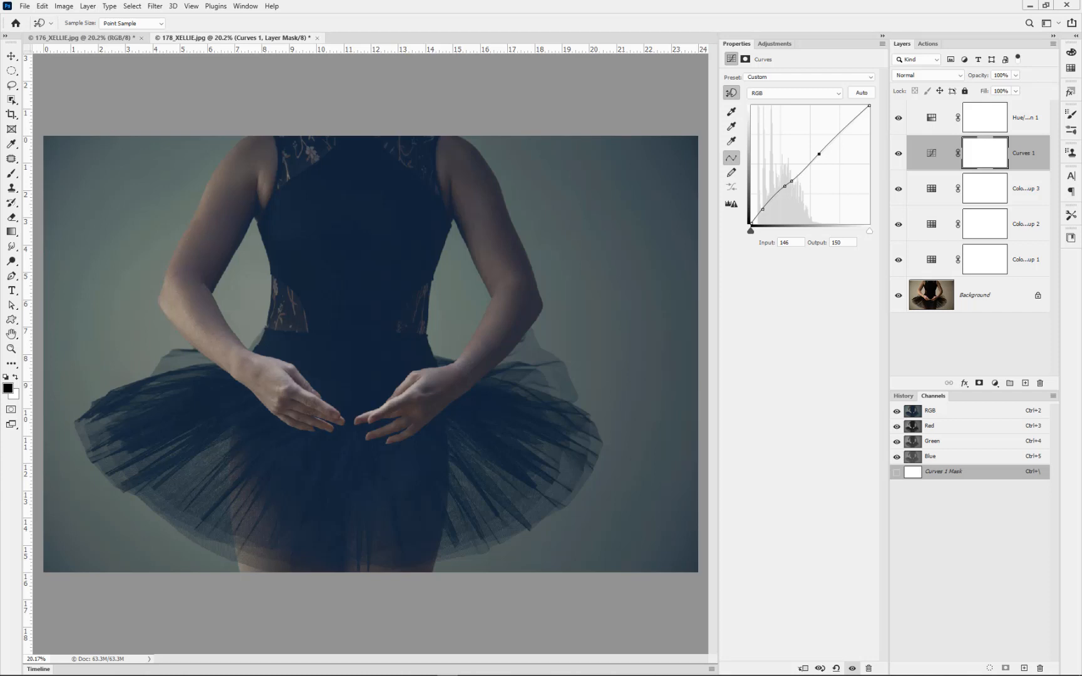
Add a Color Lookup adjustment layer above Curves 1 and load the FoggyNight.3DL LUT.
click(769, 46)
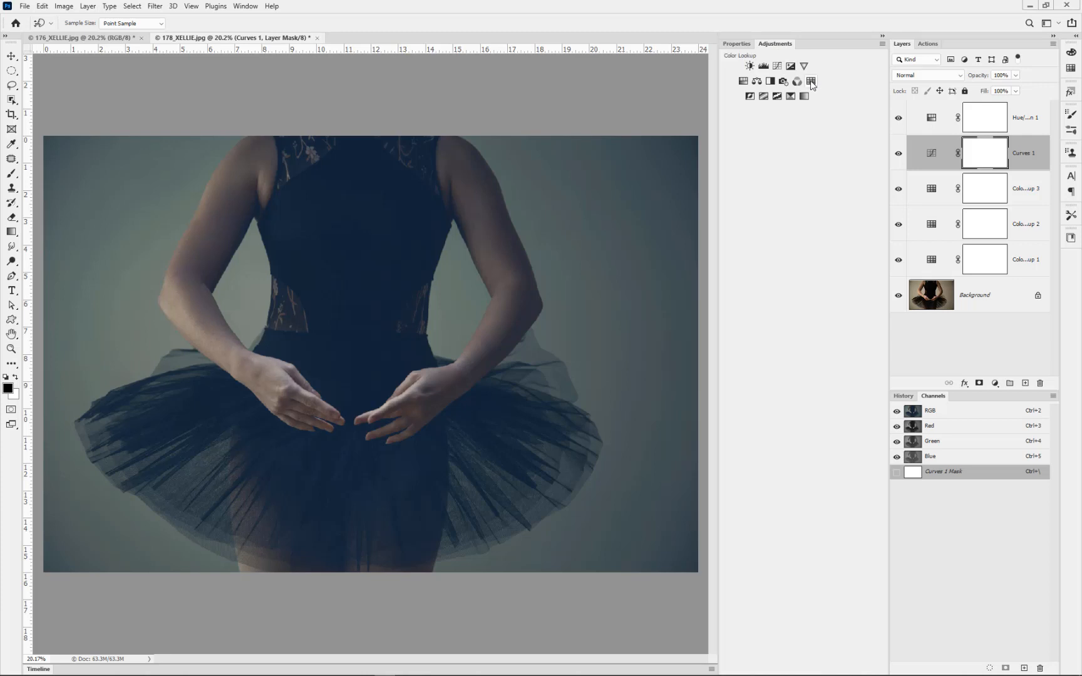
click(810, 81)
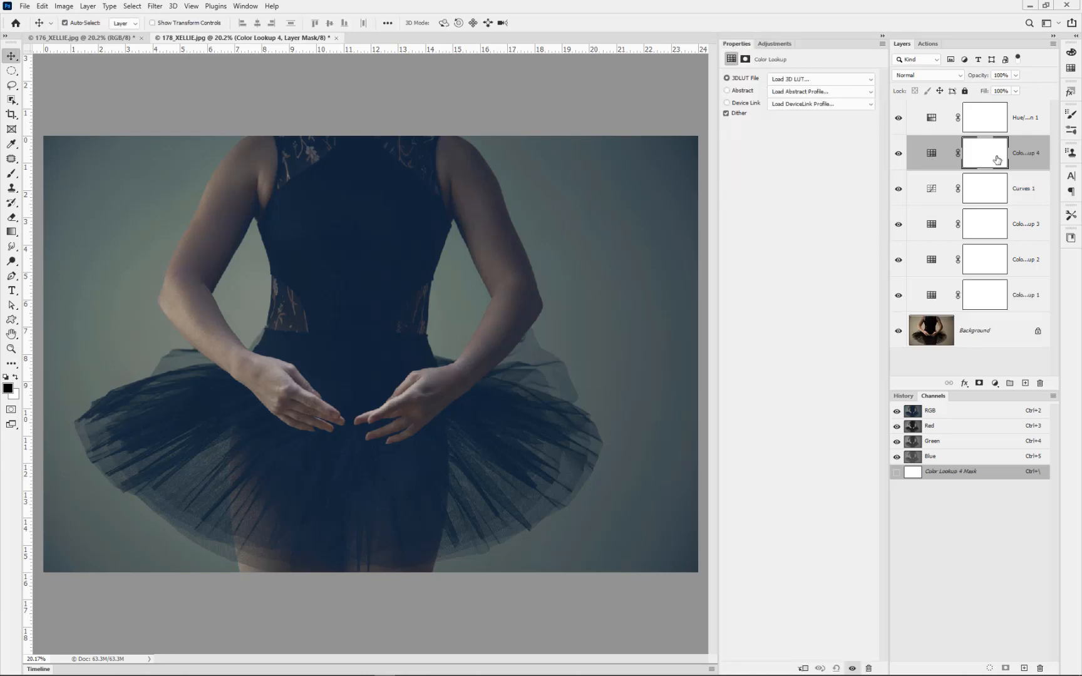
click(787, 81)
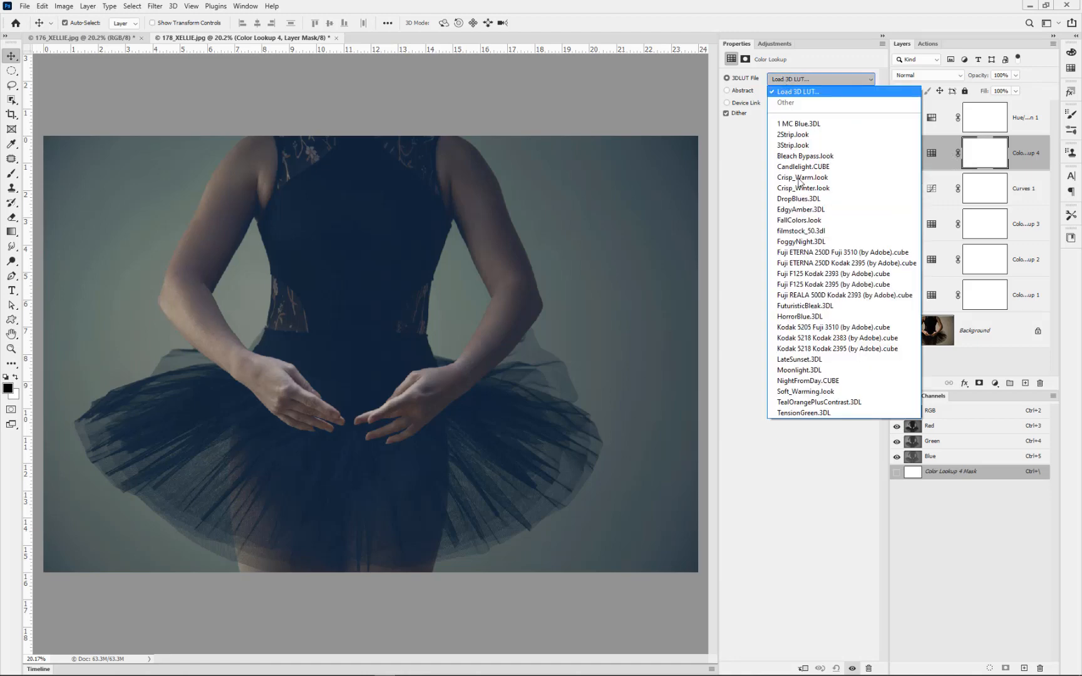
click(805, 242)
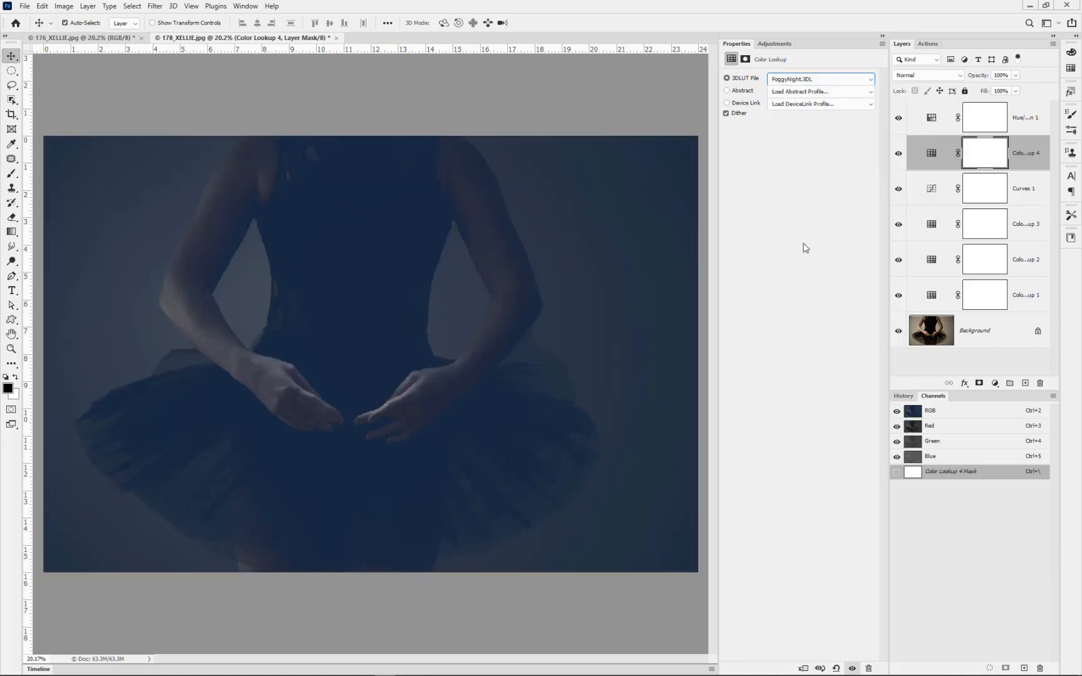
Set the FoggyNight lookup layer to Color blend mode at 2% opacity and move it above the Hue/Saturation layer.
click(958, 76)
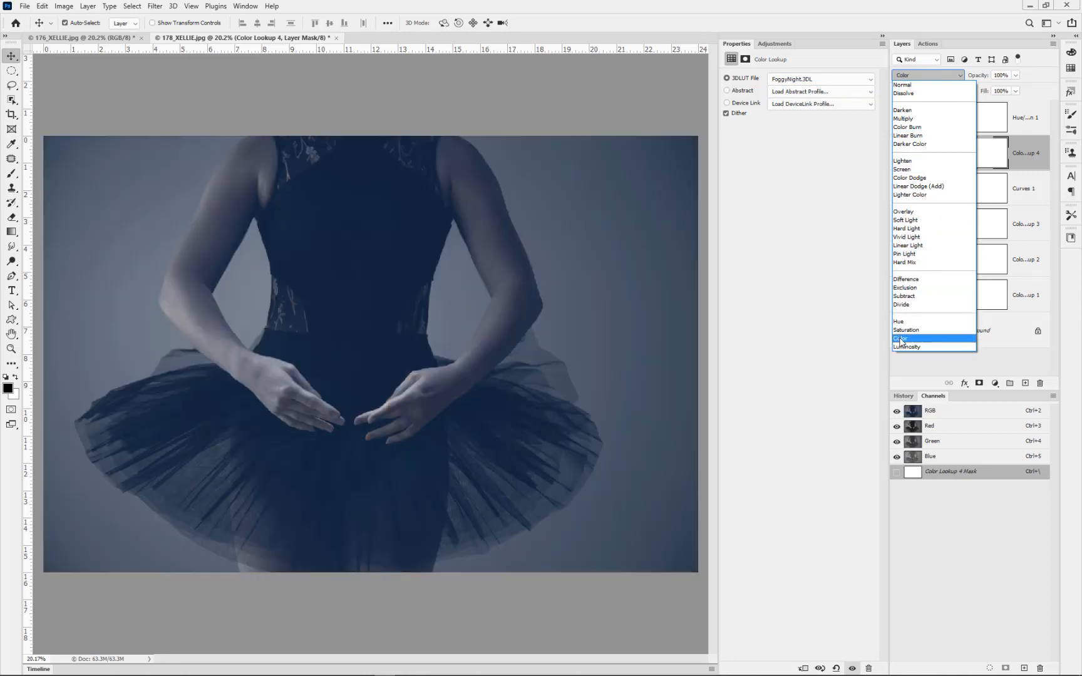
click(900, 341)
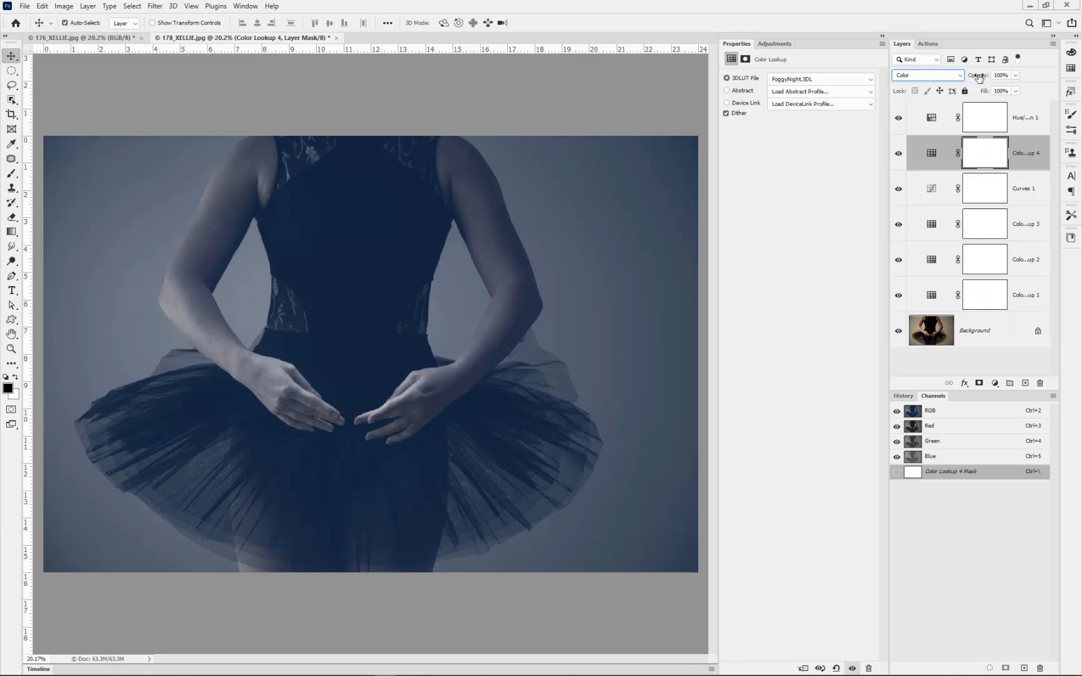
drag(978, 76, 920, 84)
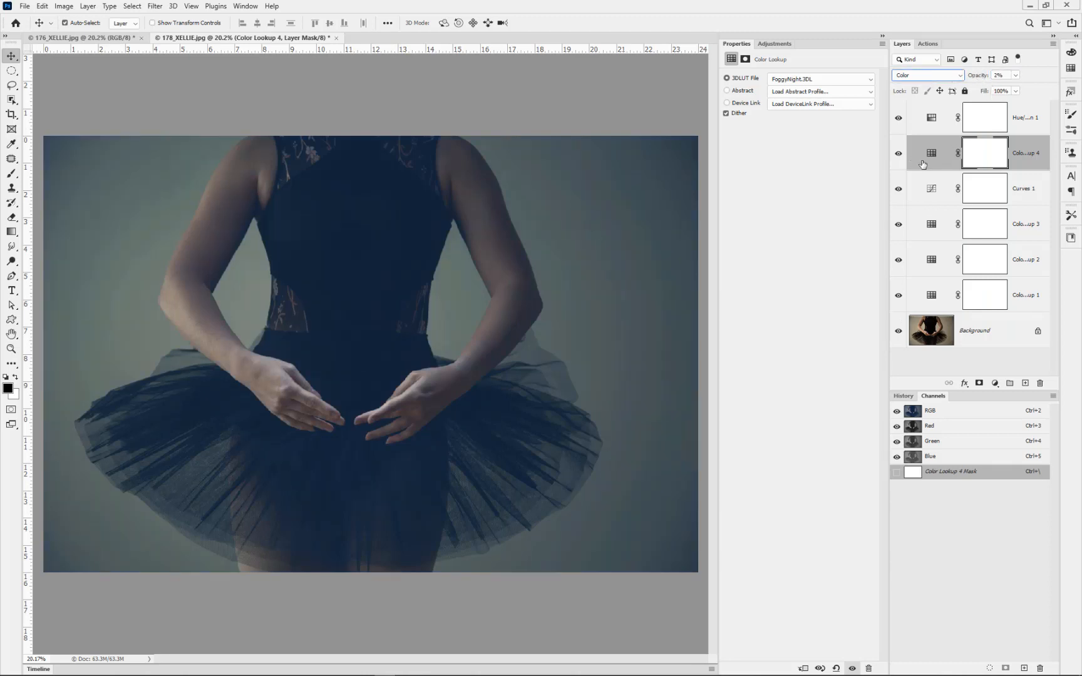
drag(938, 158, 941, 111)
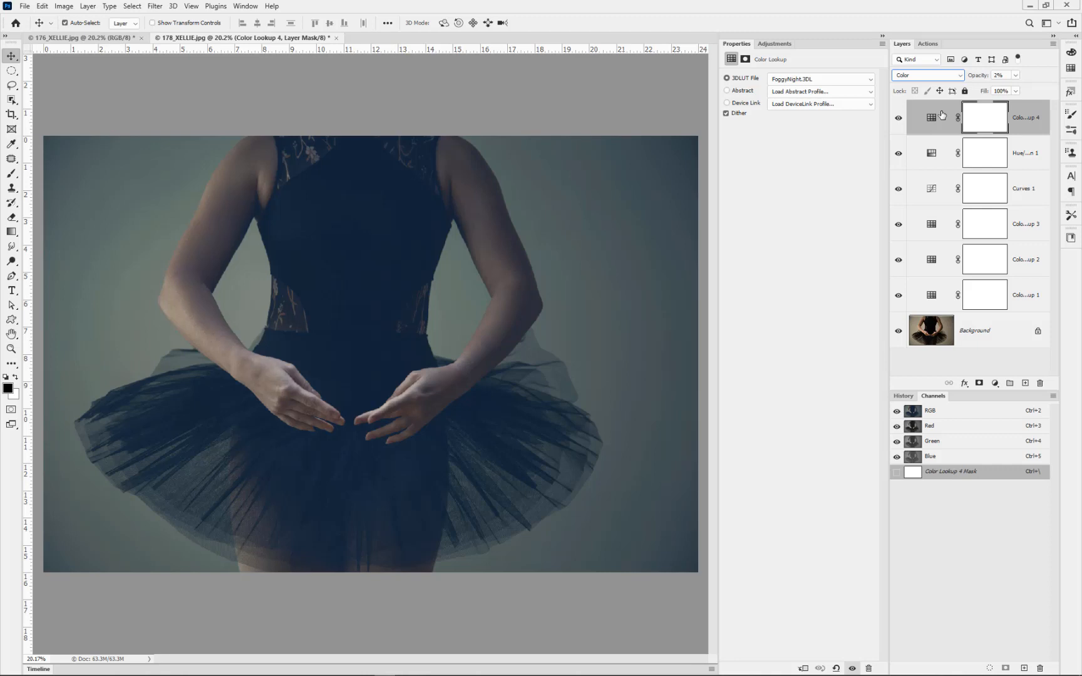
Add another Color Lookup adjustment layer at the top of the stack and load the DropBlues.3DL LUT.
click(995, 383)
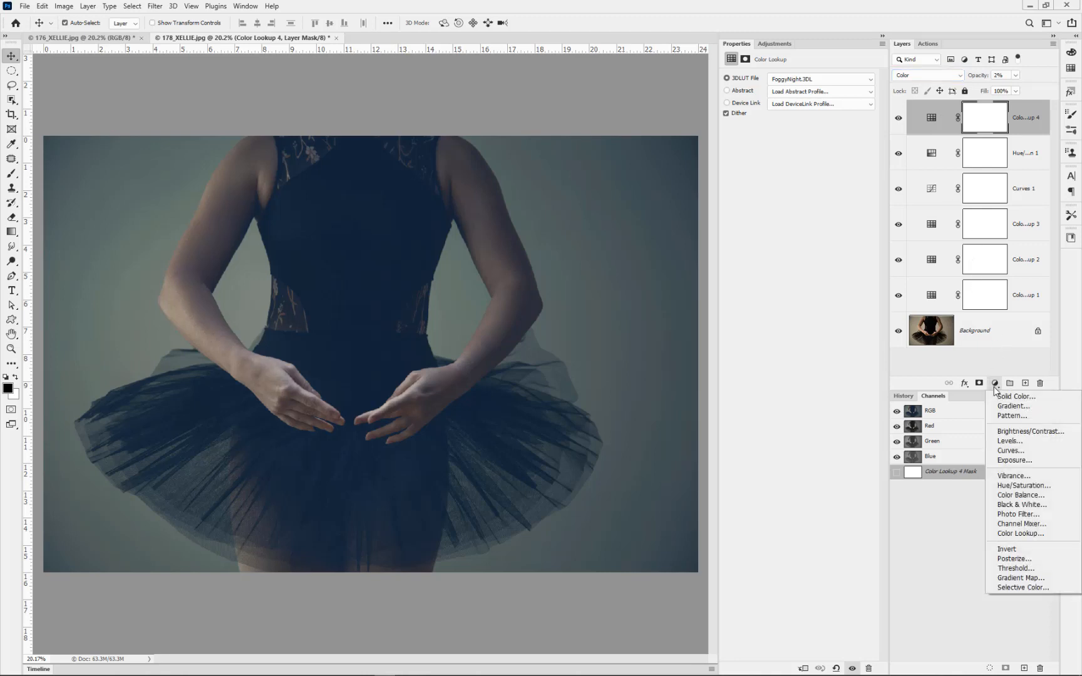
click(778, 42)
click(777, 44)
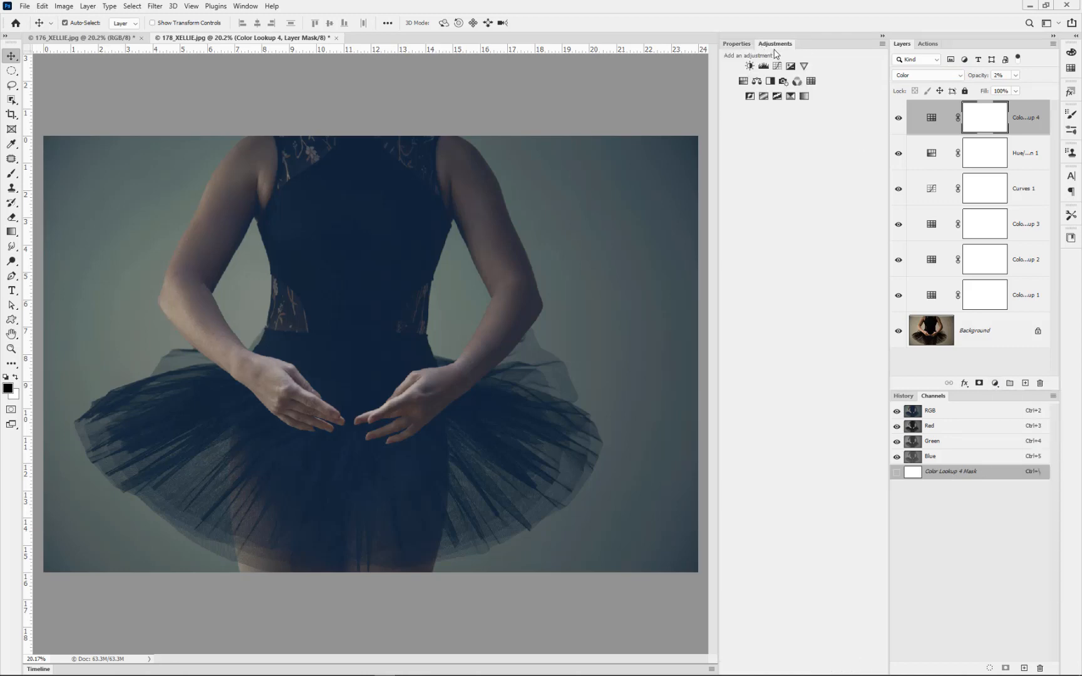
click(997, 383)
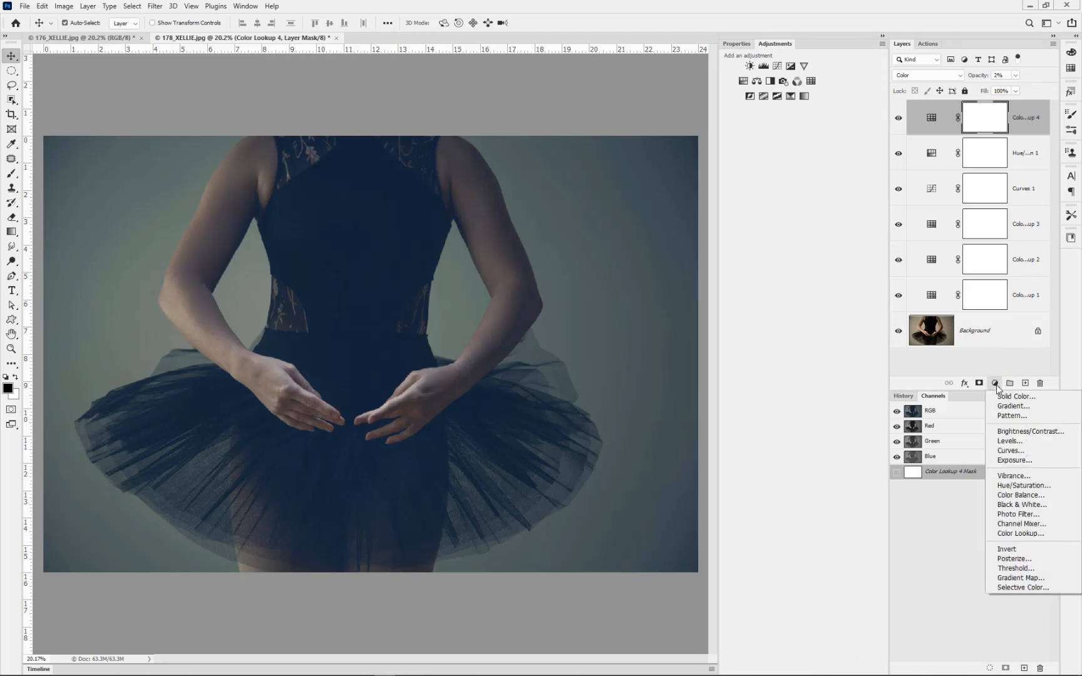
click(1006, 533)
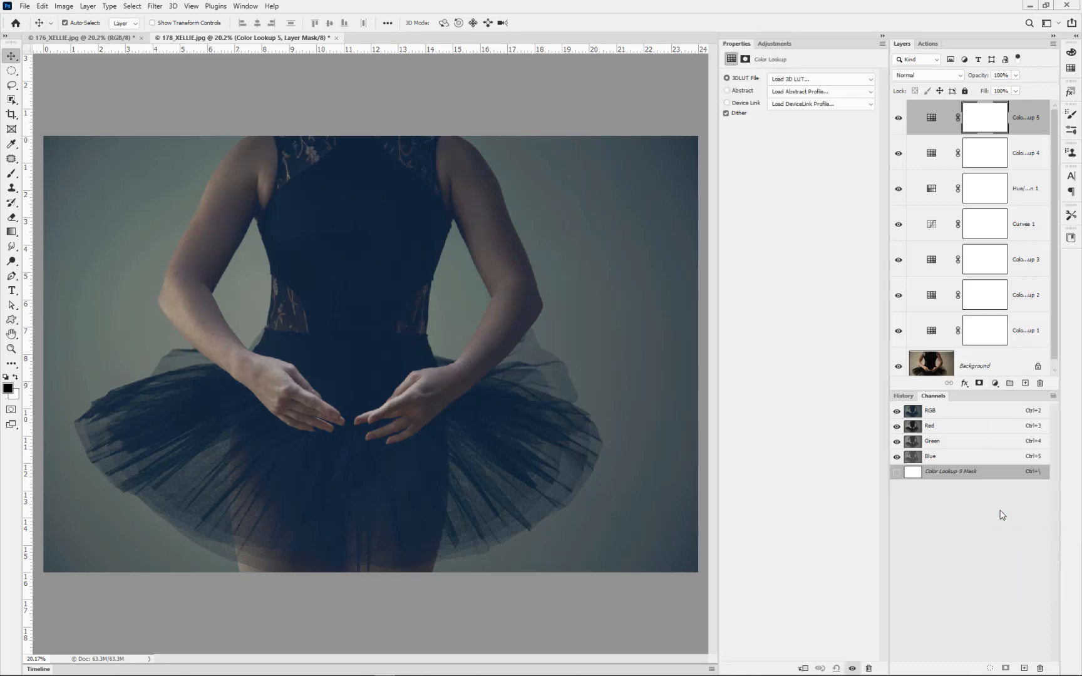
click(793, 80)
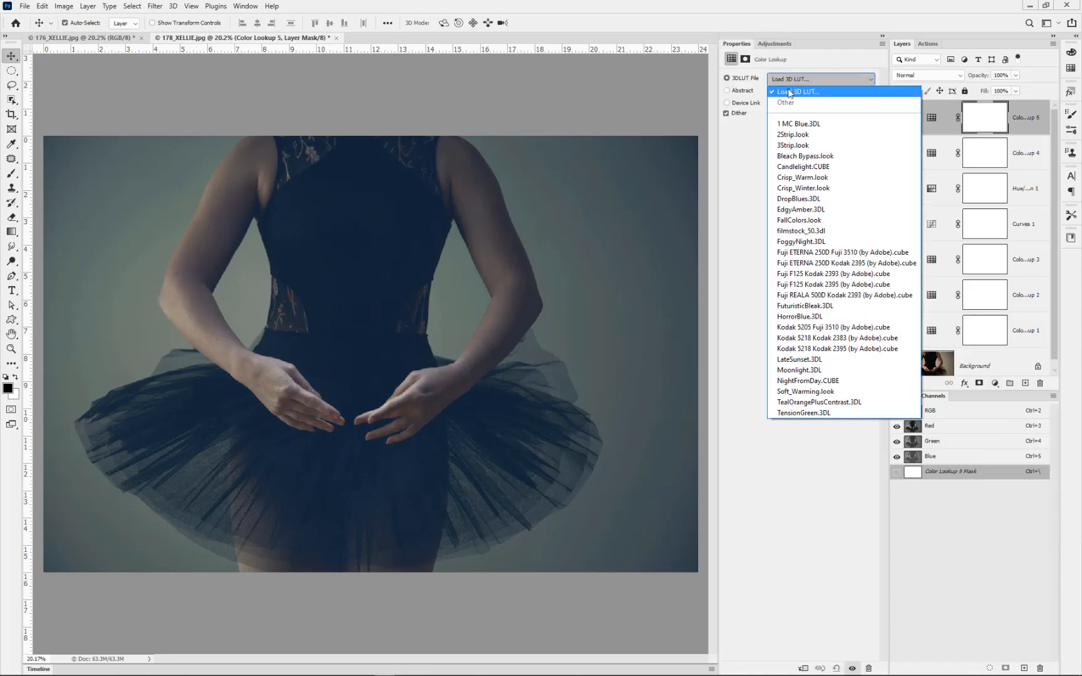
click(786, 201)
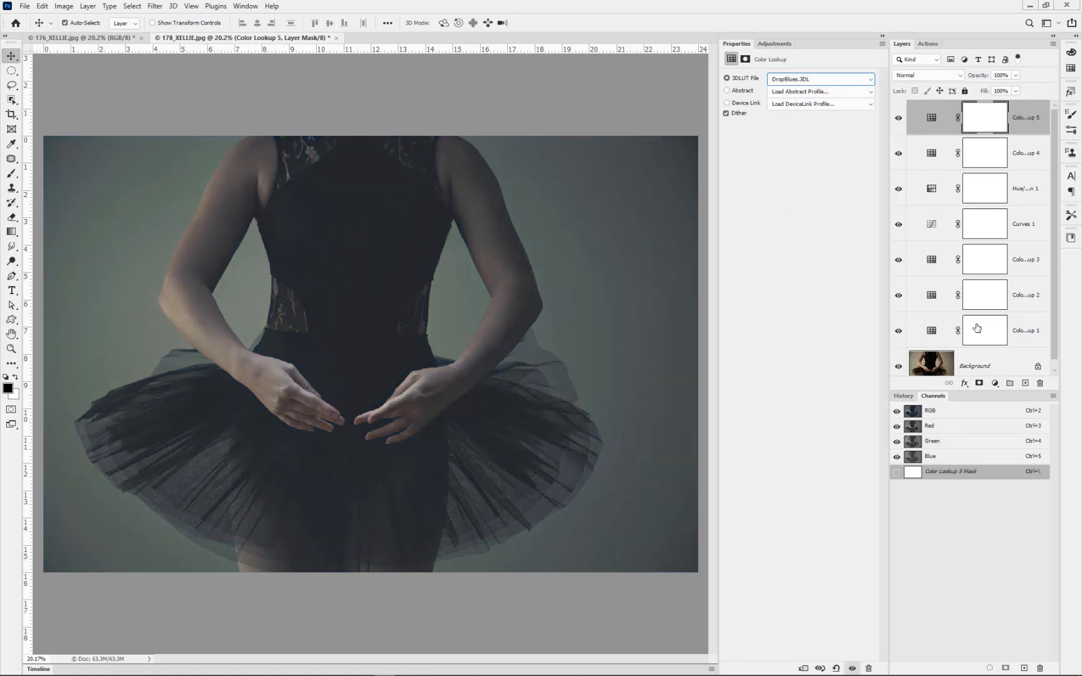
Add a Curves adjustment layer, brightening the hand tones from input 135 to output 149 and darkening the dress shadows from 39 to 33.
click(995, 384)
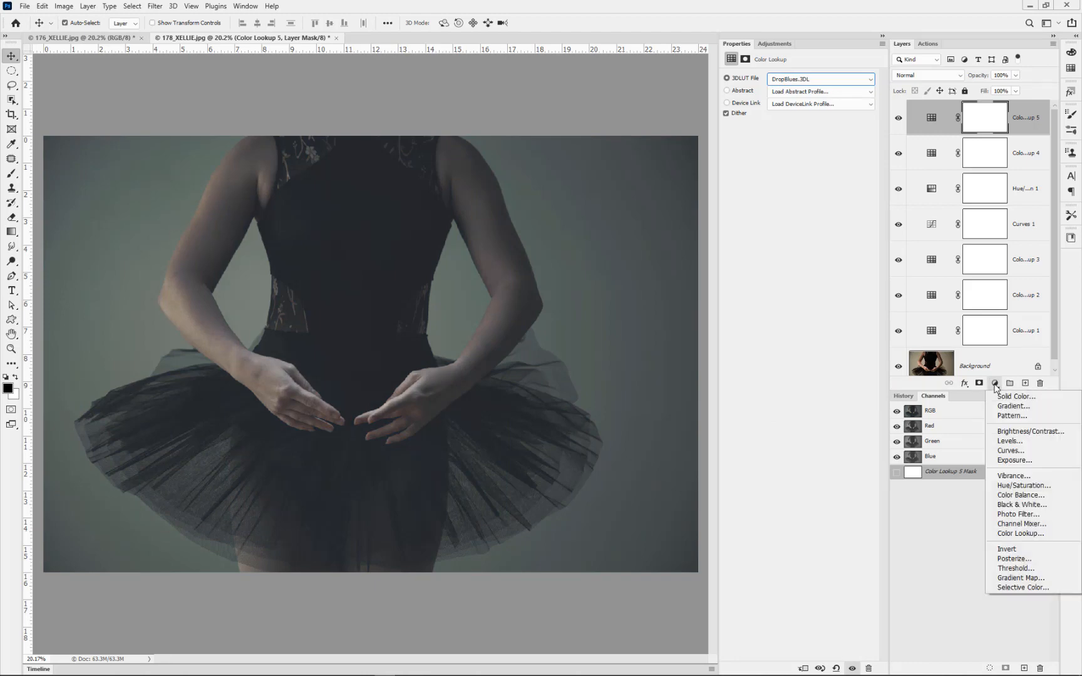
click(997, 451)
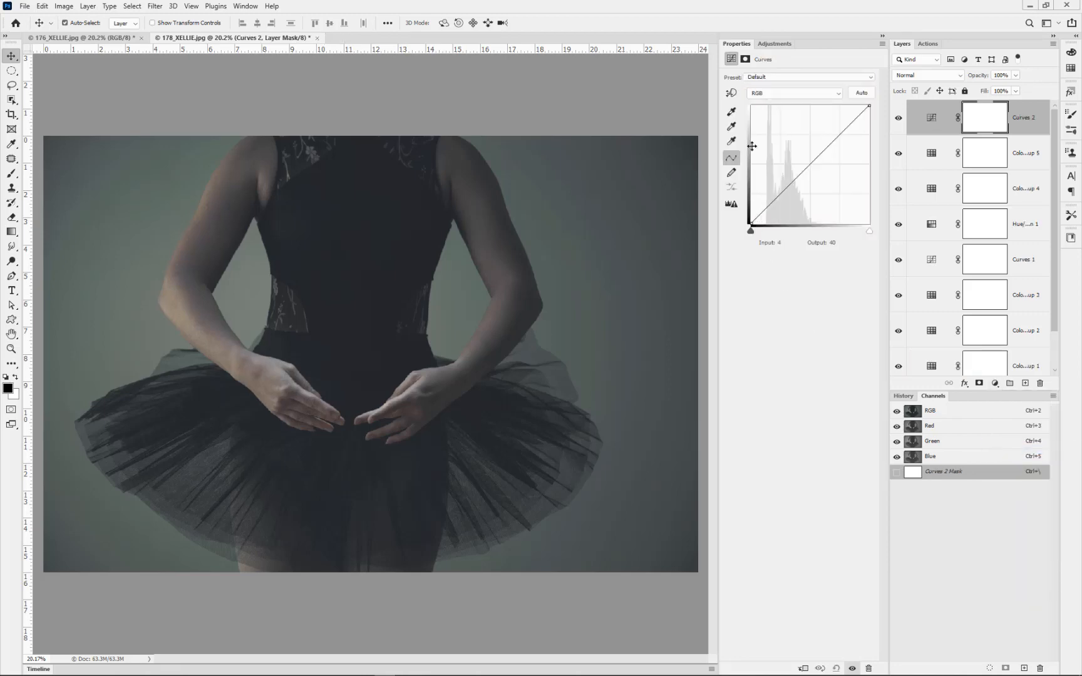
click(732, 96)
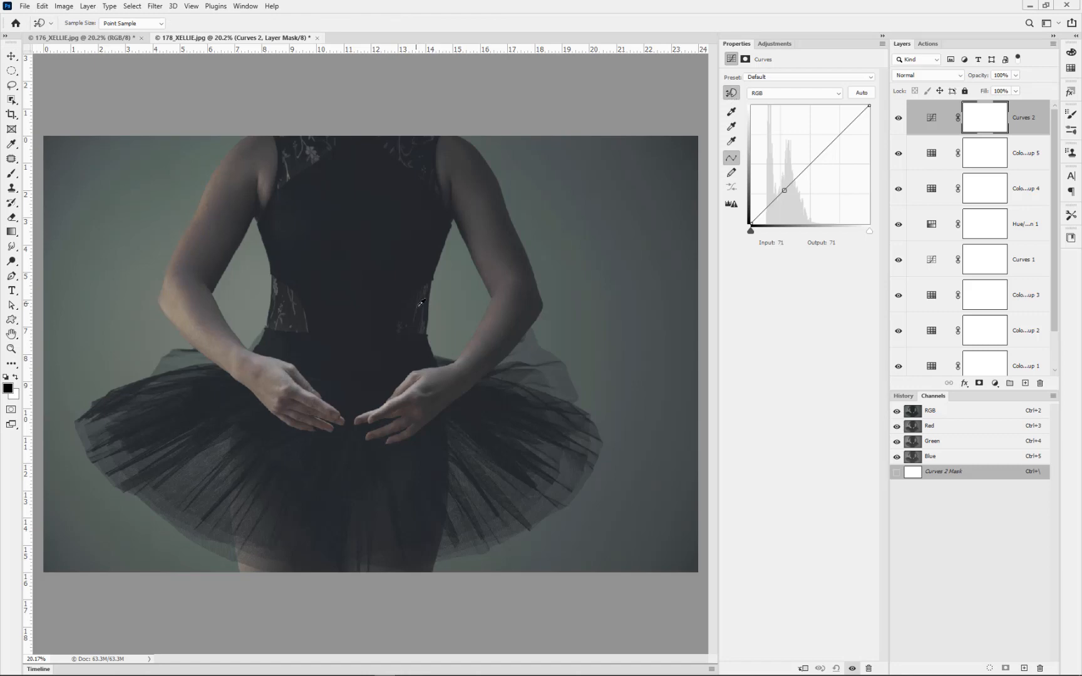
click(287, 363)
drag(287, 363, 287, 356)
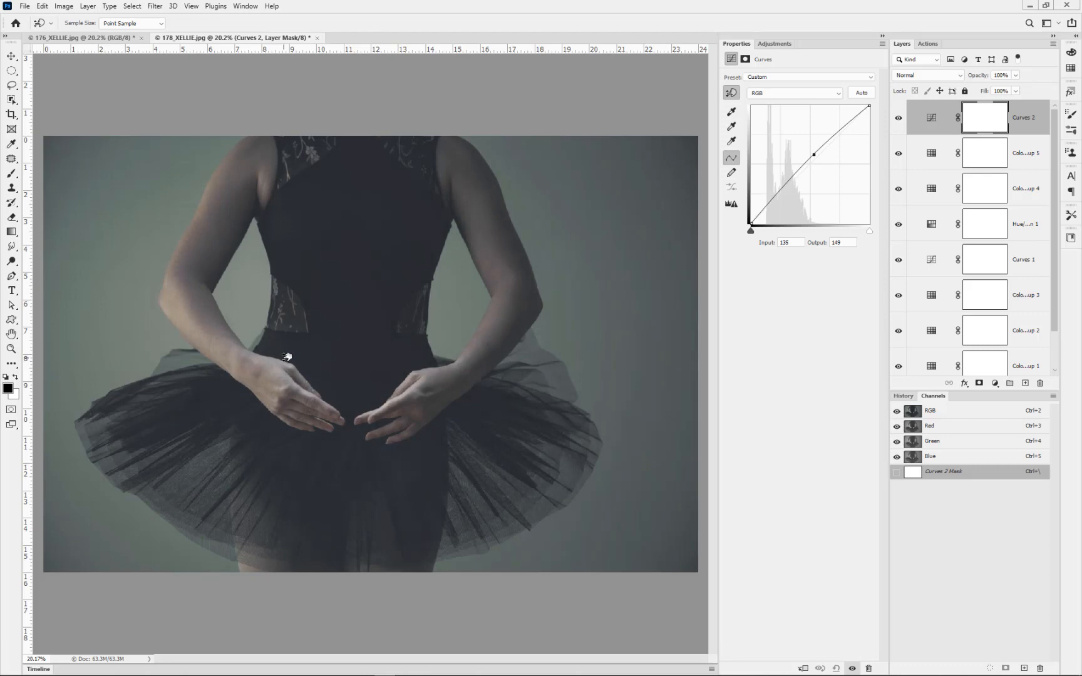
drag(399, 223, 399, 228)
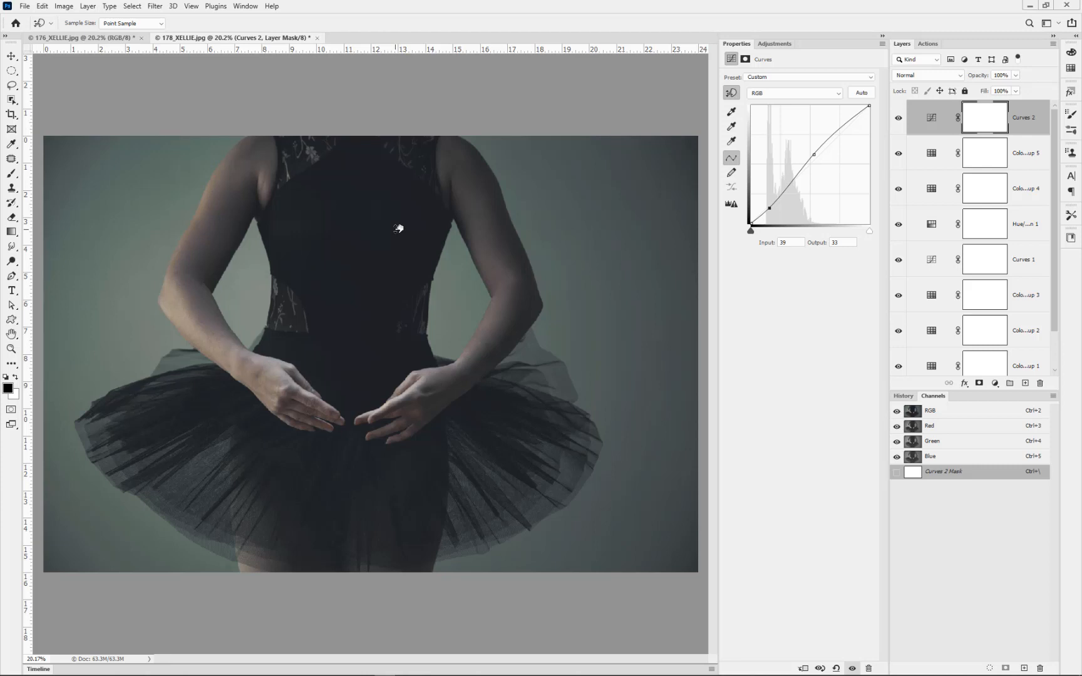
Add a Hue/Saturation adjustment layer and adjust the backdrop's cyan tones by sampling them directly on the image.
click(995, 383)
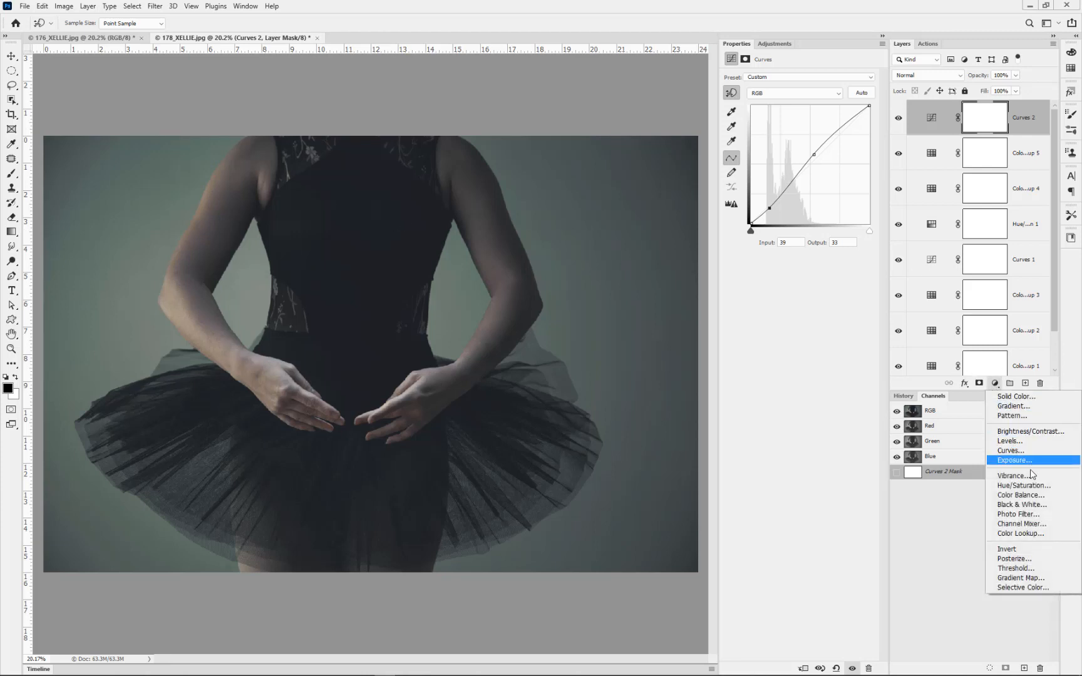
click(1014, 485)
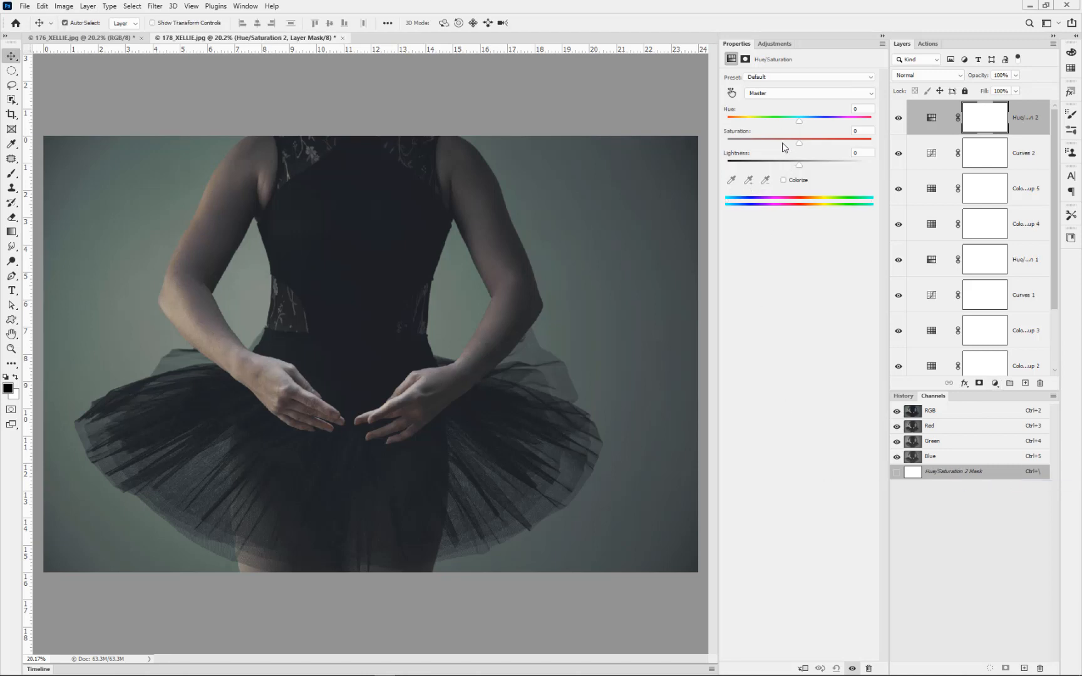
click(770, 95)
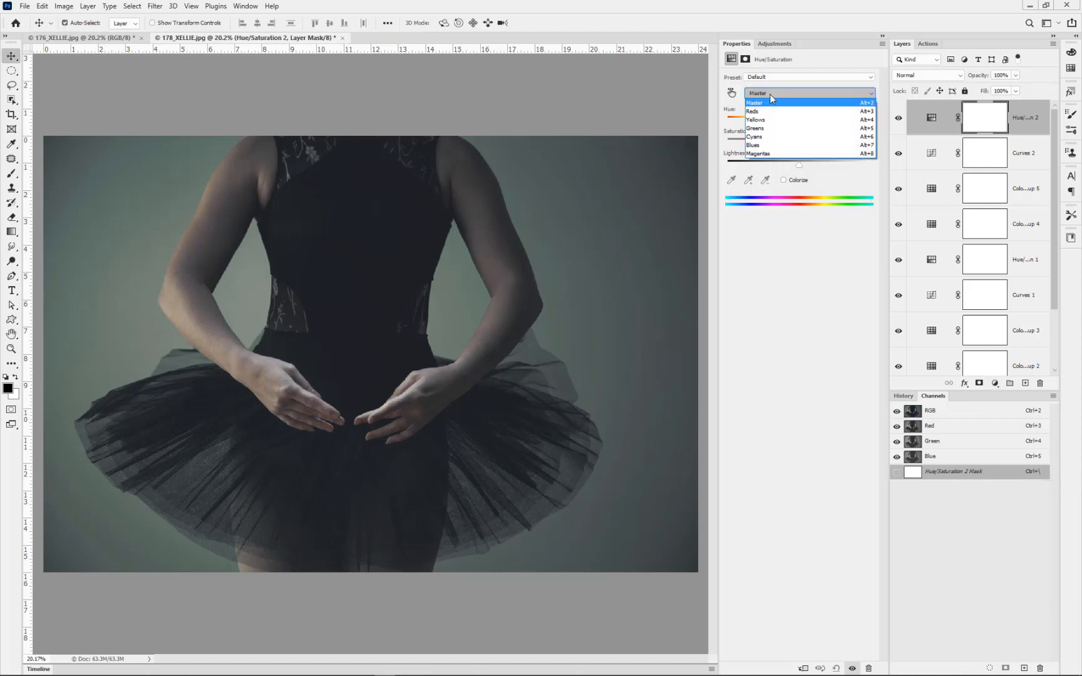
click(759, 130)
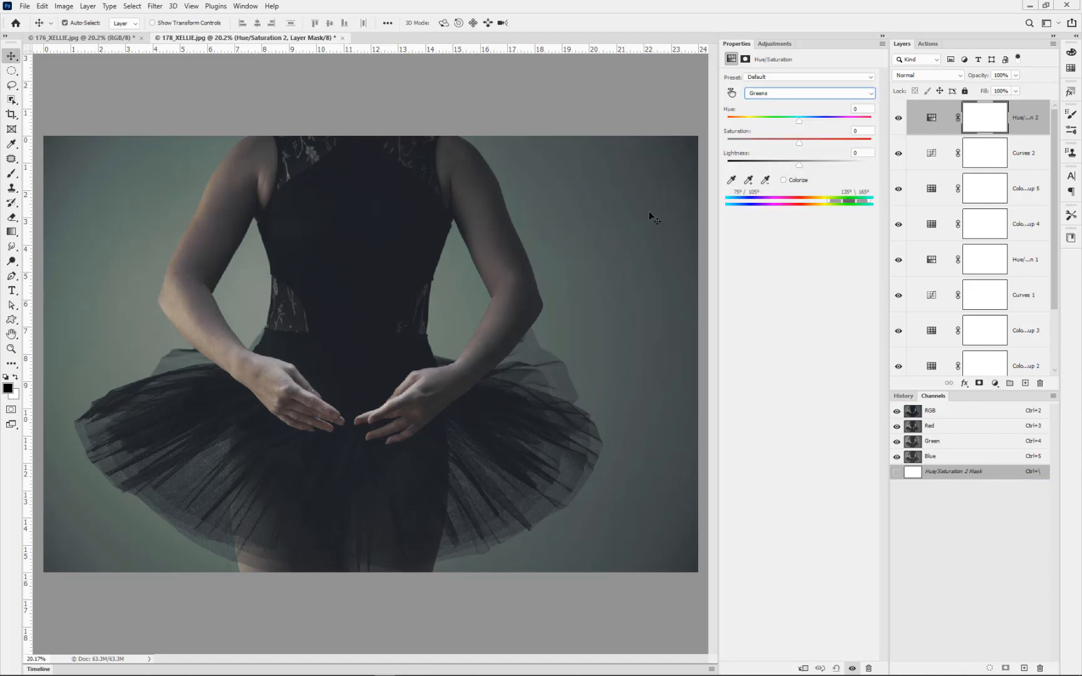
click(748, 180)
click(731, 93)
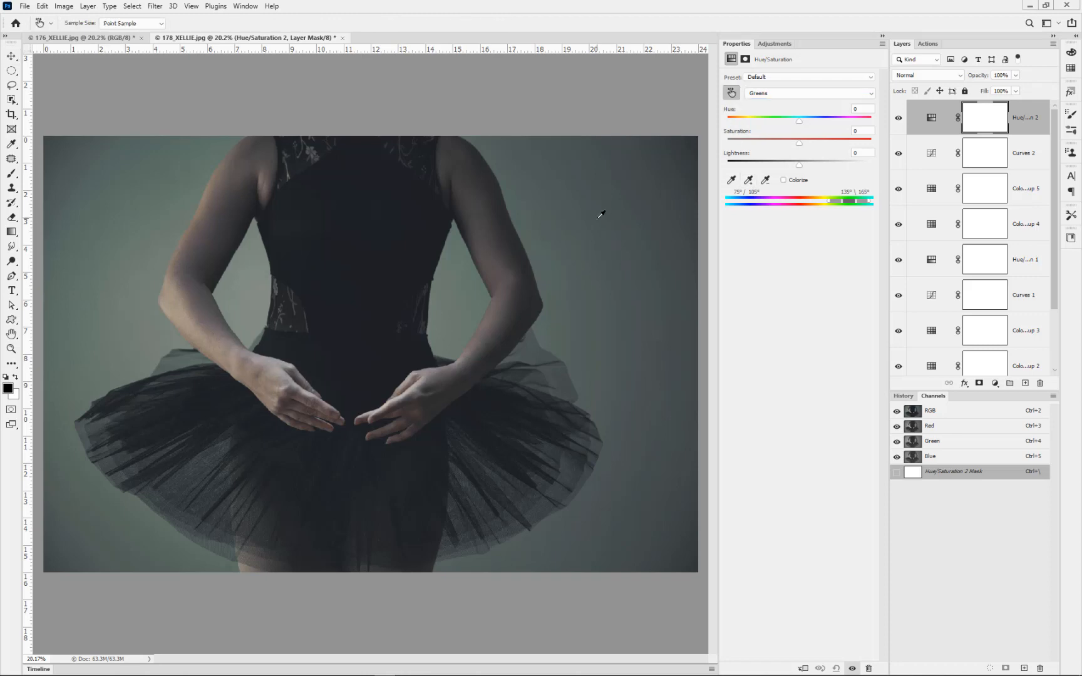
mouse_move(601, 211)
mouse_down()
mouse_move(604, 223)
mouse_move(542, 218)
mouse_move(600, 220)
mouse_up()
Desaturate the backdrop on the dancer's right-hand side of the image, and set the Reds saturation to -23 by sampling the forearm.
click(761, 96)
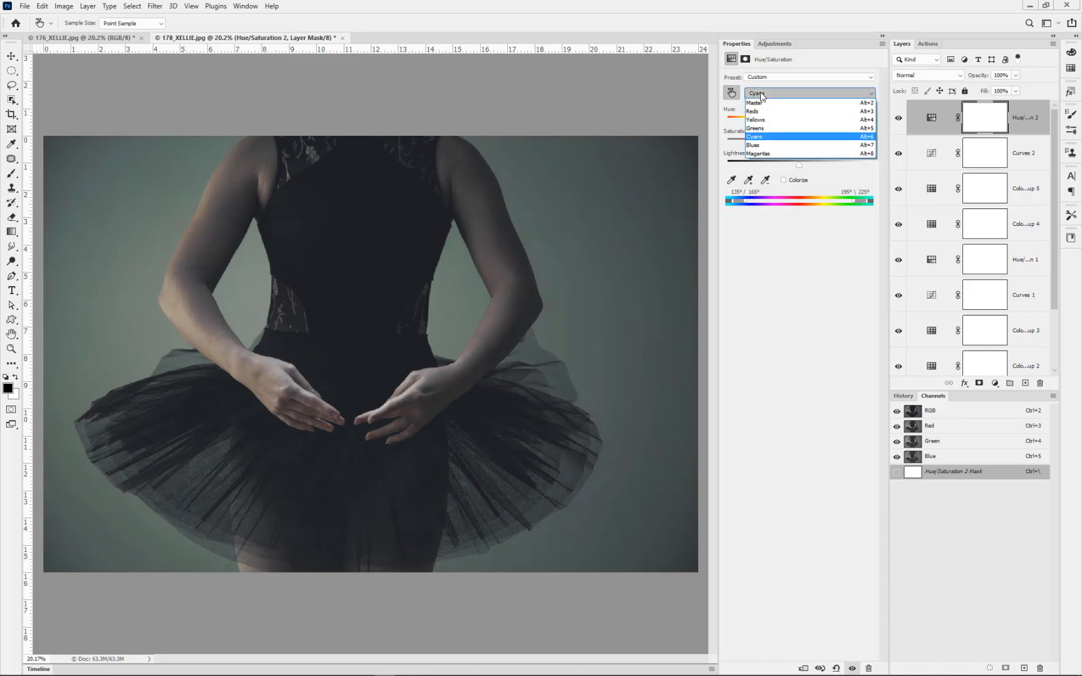
click(753, 111)
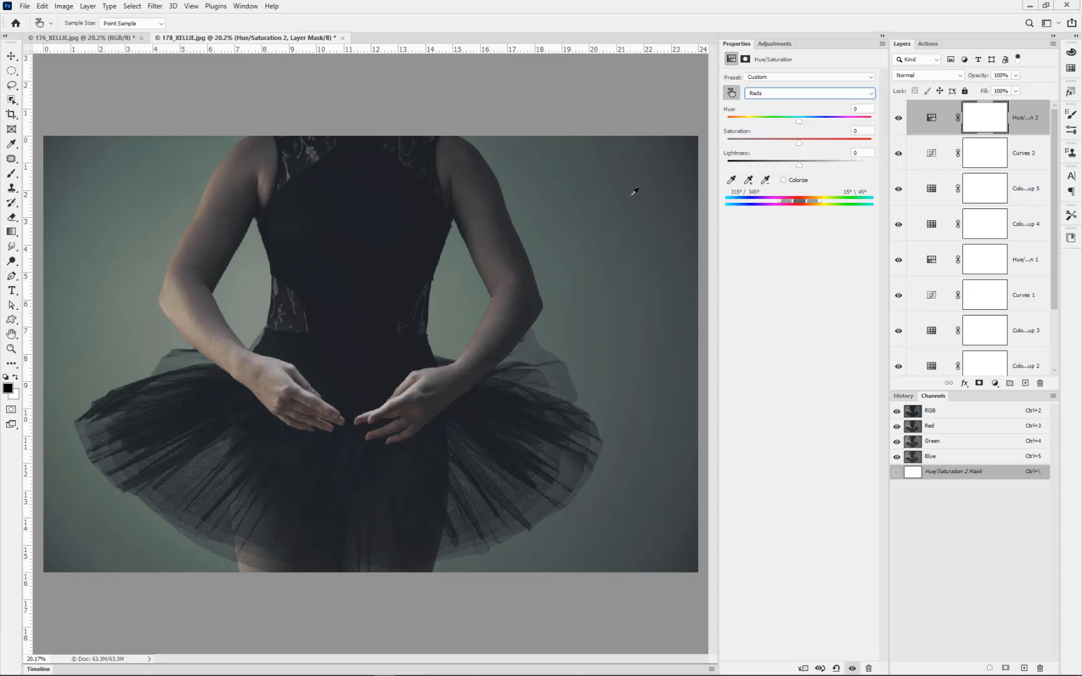
drag(628, 199, 587, 199)
drag(229, 334, 209, 331)
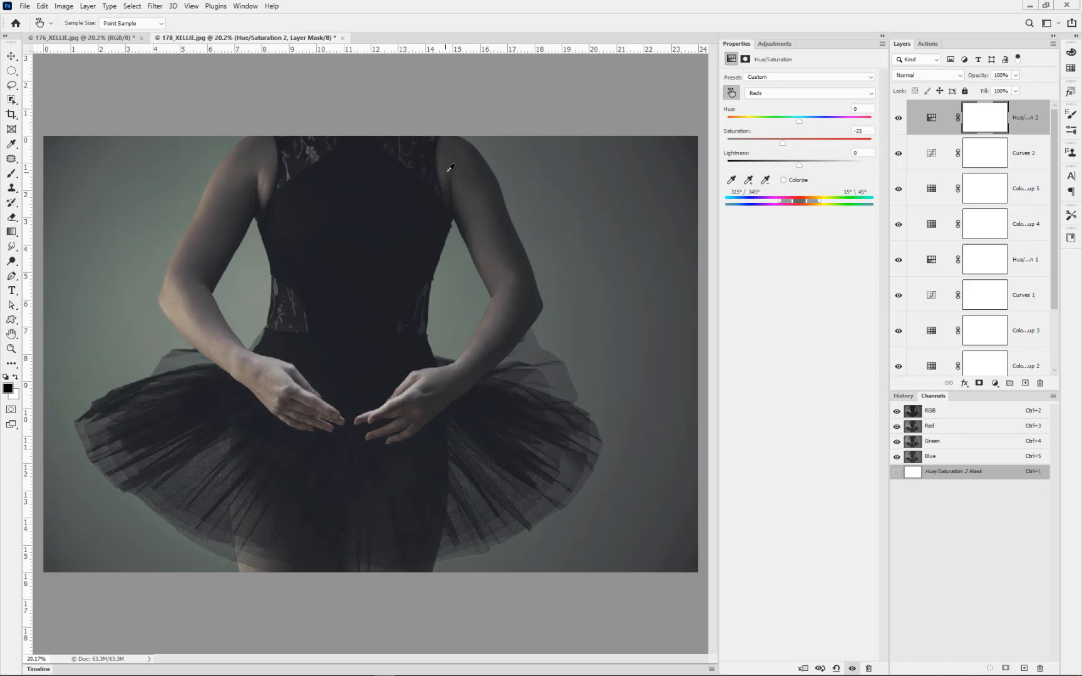
Enlarge the layer list to fit the whole stack, and turn off the visibility of the topmost Hue/Saturation layer.
scroll(1050, 225, down, 1)
scroll(1049, 288, down, 2)
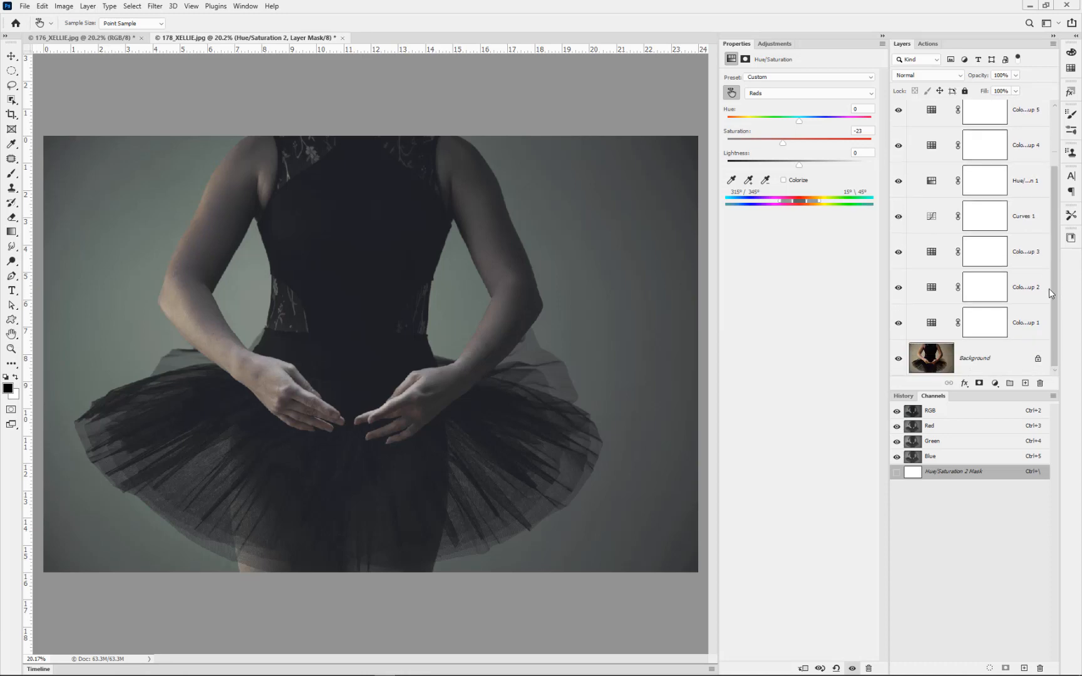
scroll(1048, 250, up, 3)
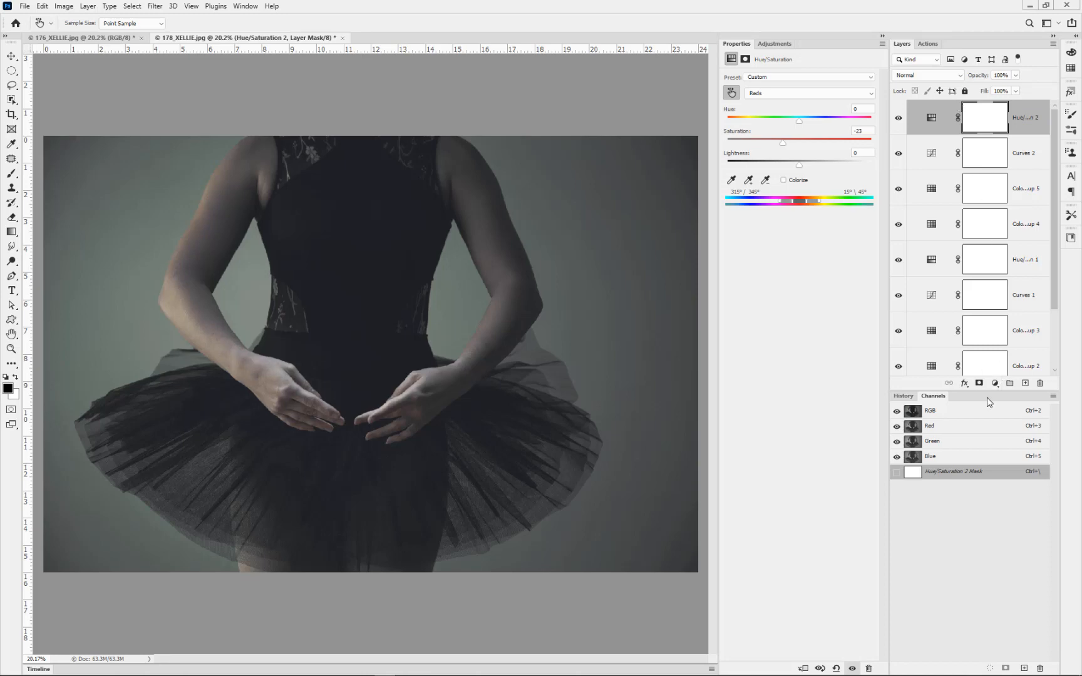
drag(983, 390, 979, 525)
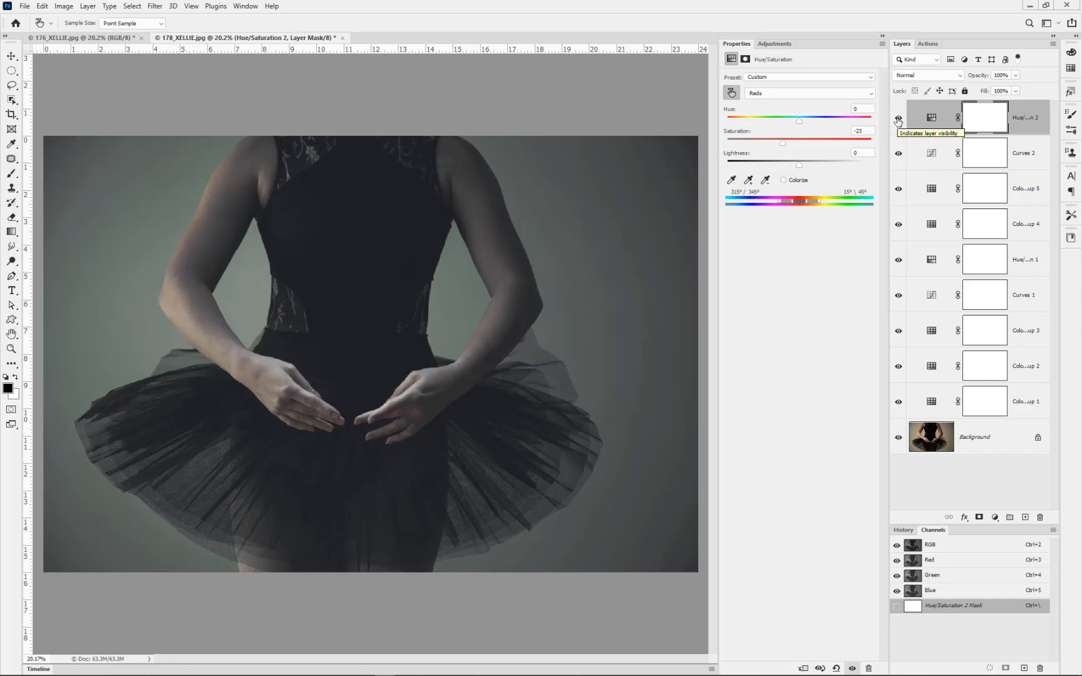
click(899, 154)
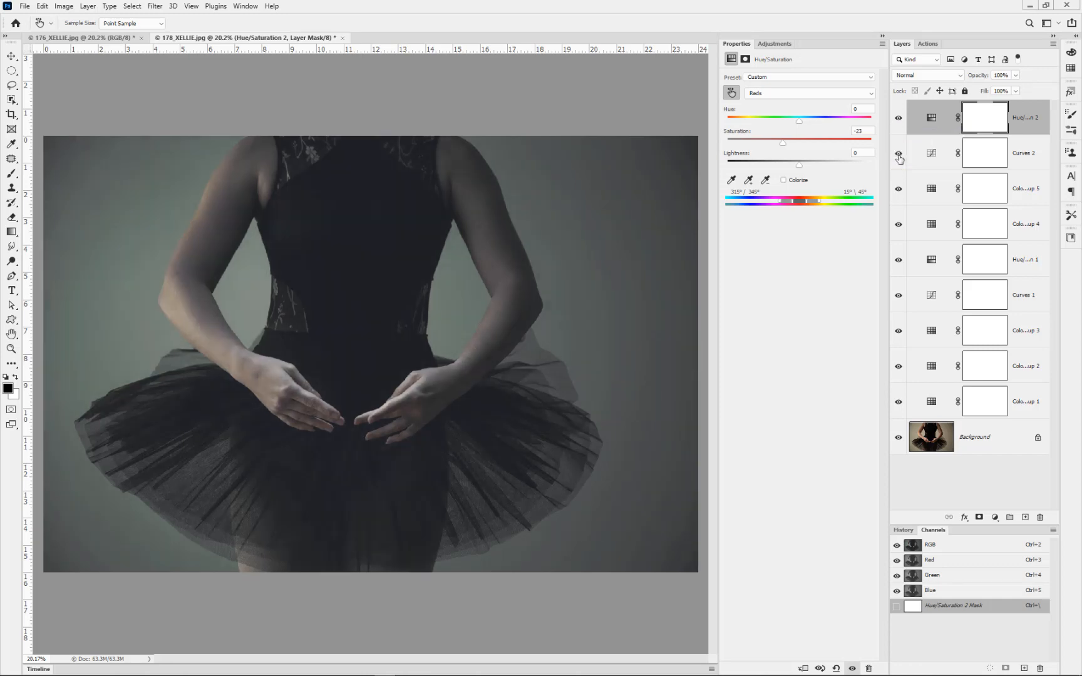
click(899, 120)
Set up a Color Lookup Tables export with the description "01 MC TEST BLUE" and accept the export options.
click(25, 7)
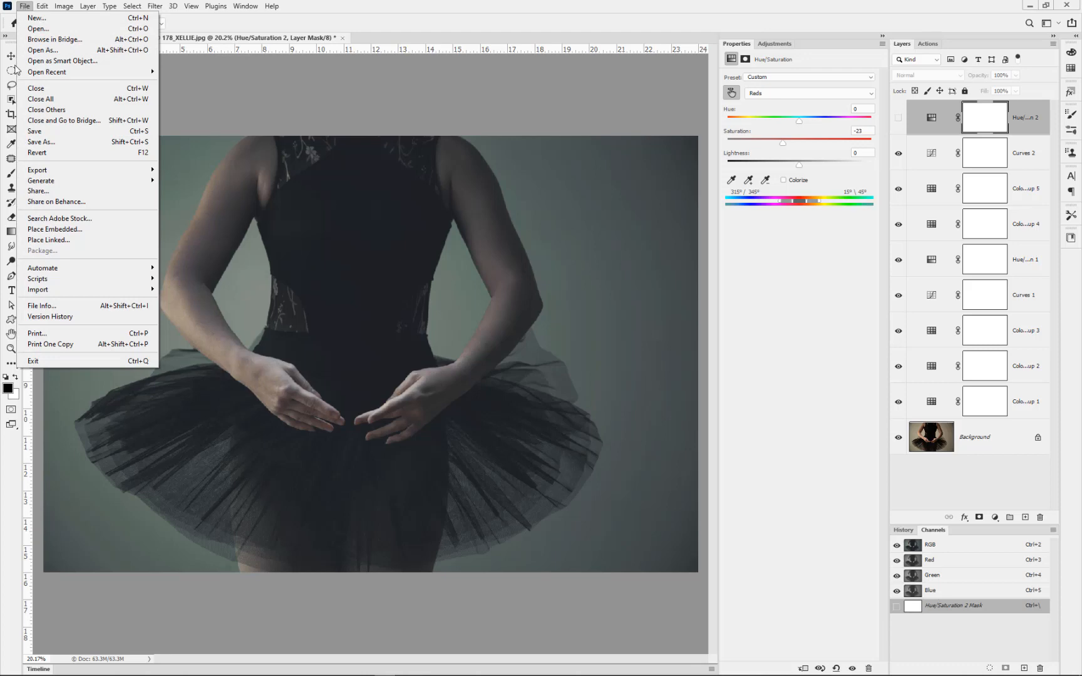
mouse_move(26, 173)
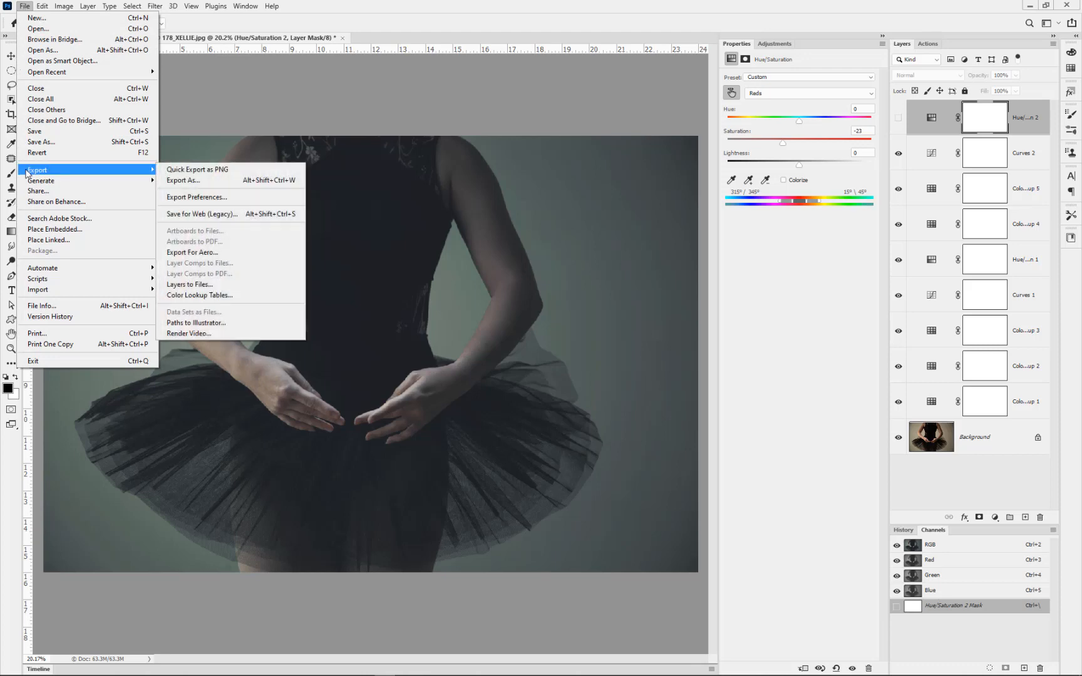
click(202, 297)
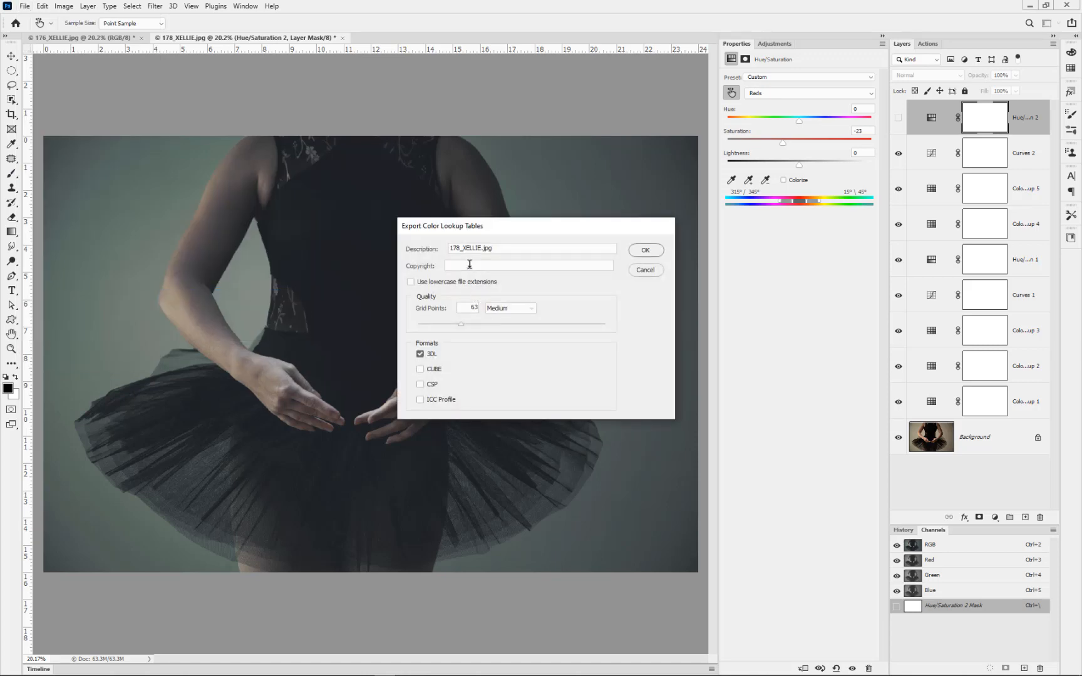
click(470, 248)
drag(481, 248, 403, 237)
text(01 MC TEST BLUE)
click(420, 369)
click(420, 370)
click(641, 249)
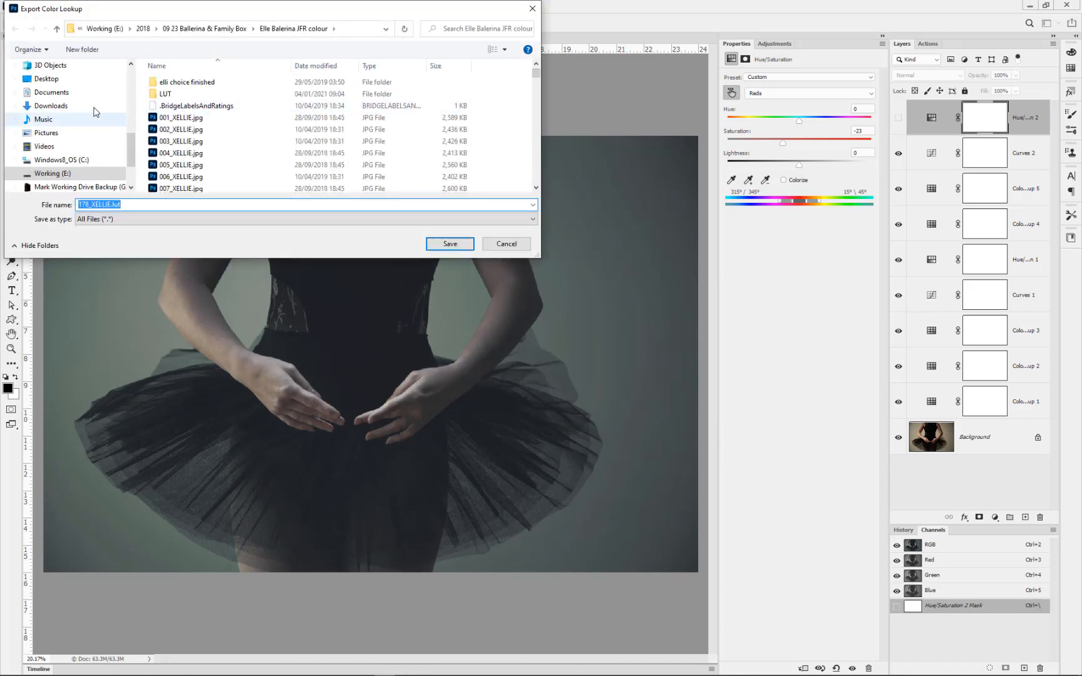
Save the exported color lookup as "1MC Midnight Test" in the LUT folder on the Desktop.
click(47, 80)
scroll(209, 142, down, 4)
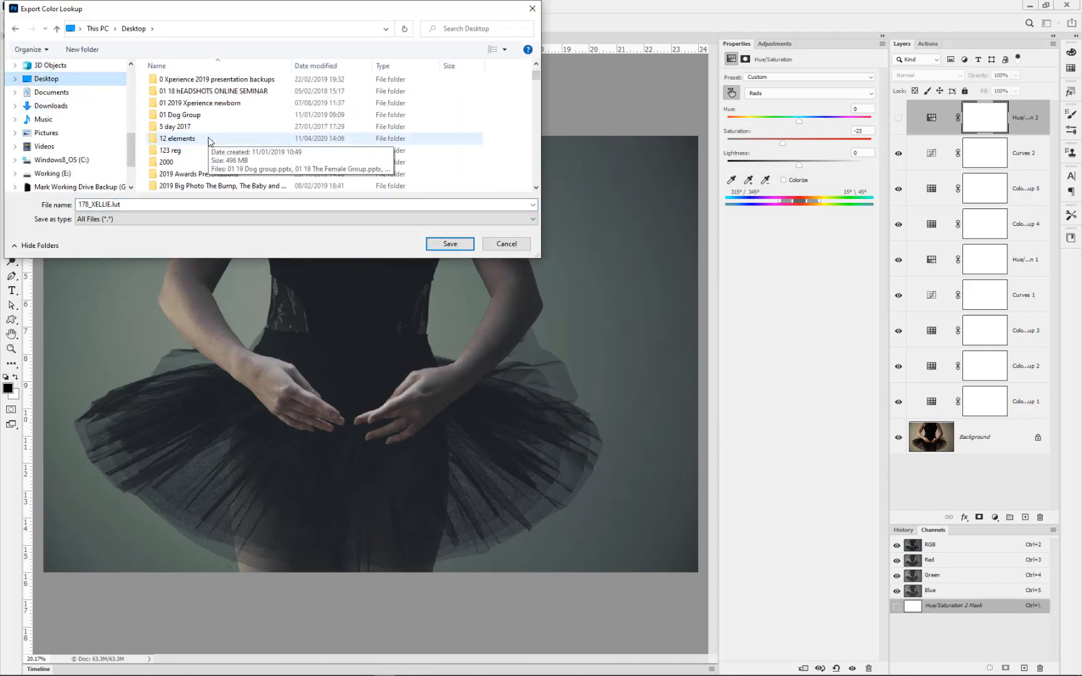
scroll(208, 143, down, 5)
double_click(207, 140)
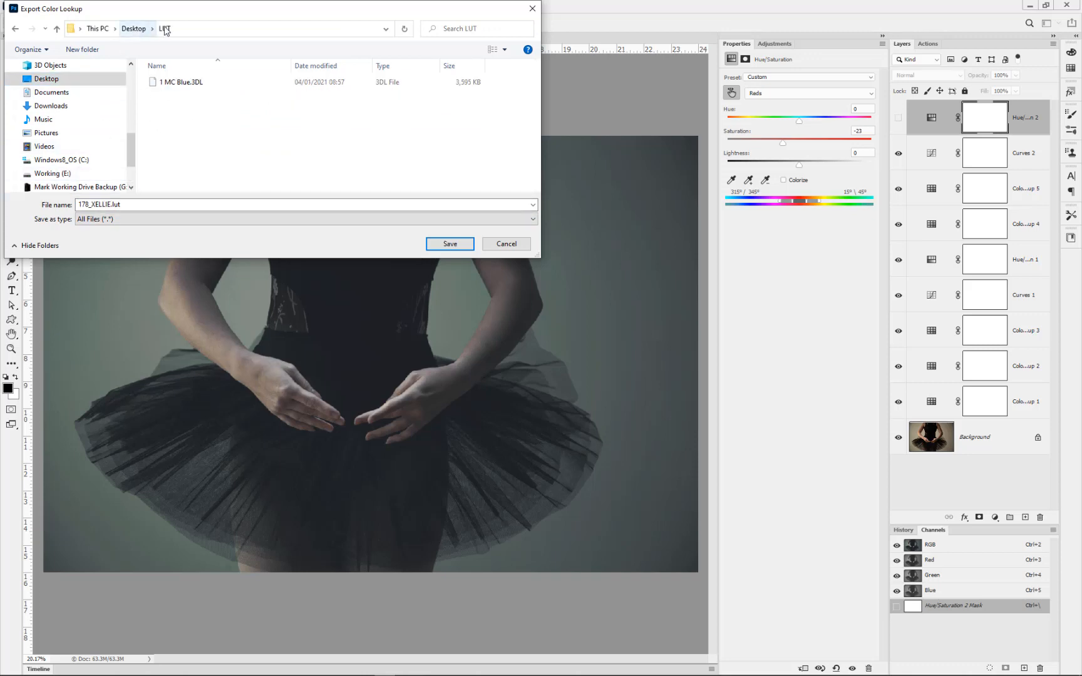
click(111, 204)
click(111, 204)
drag(111, 203, 3, 199)
text(1)
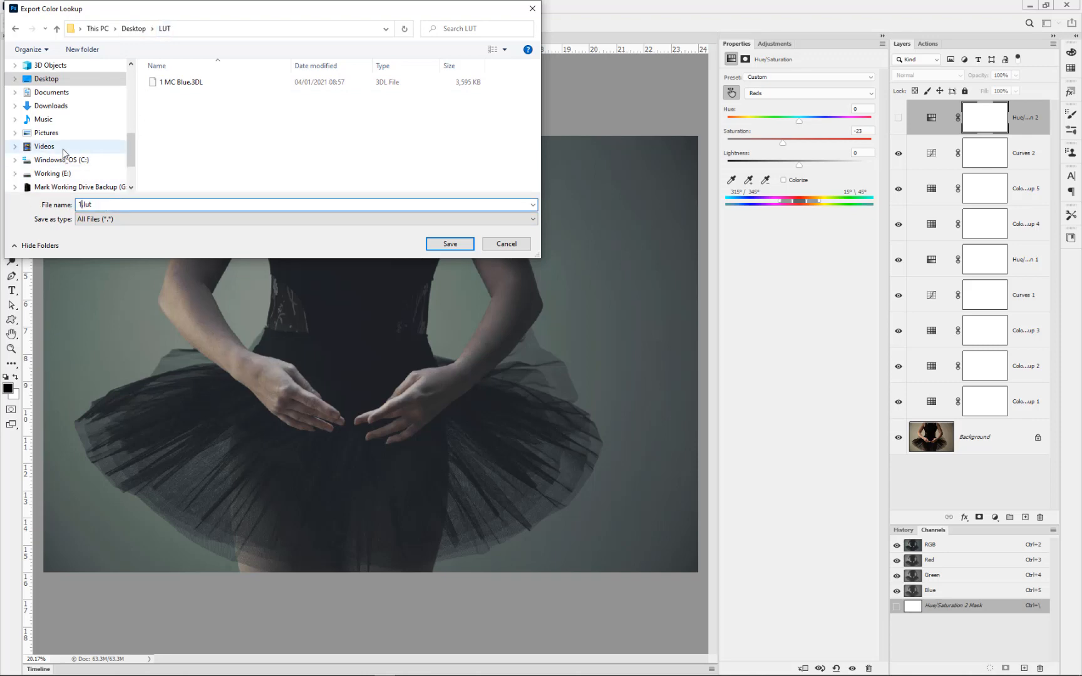
text(MC Midnight Test)
click(445, 244)
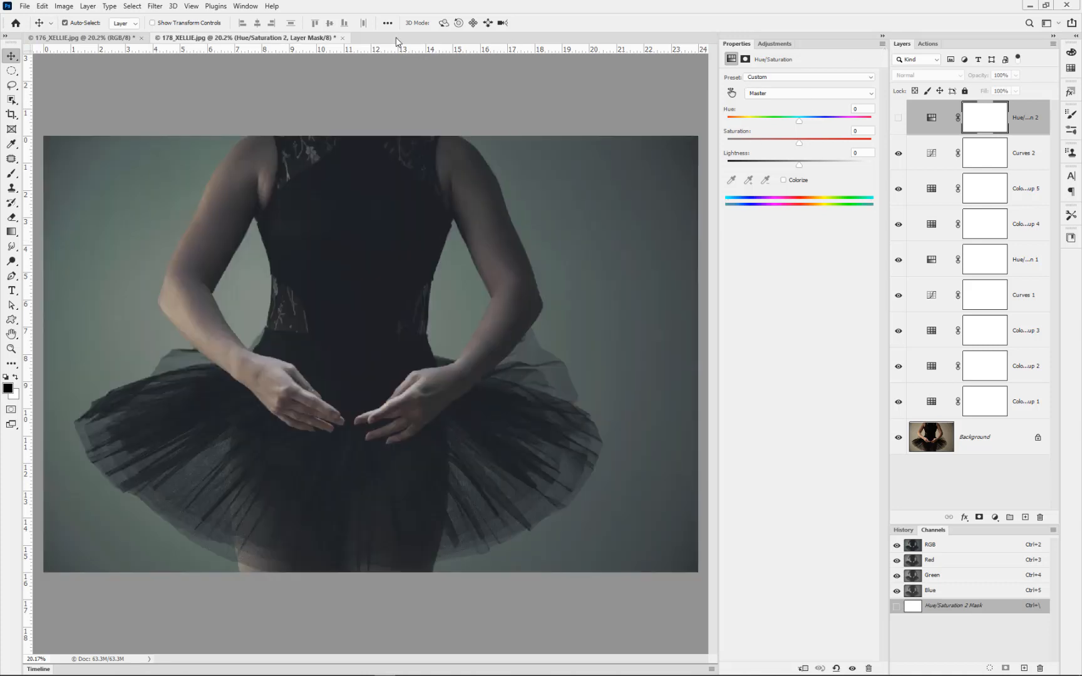
click(25, 8)
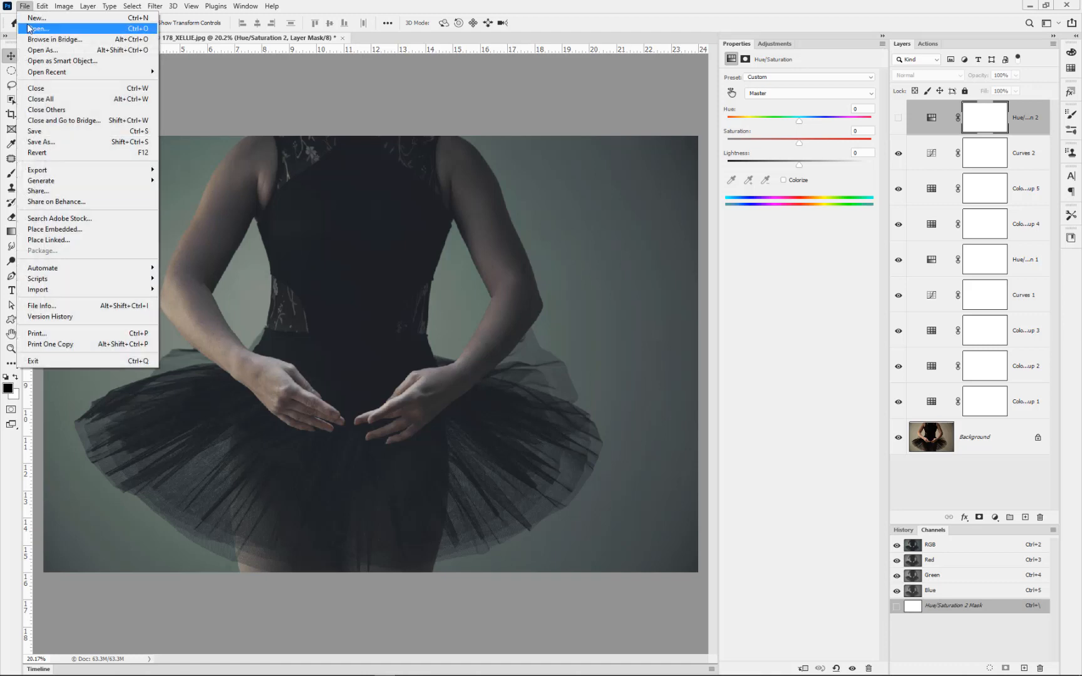
click(28, 28)
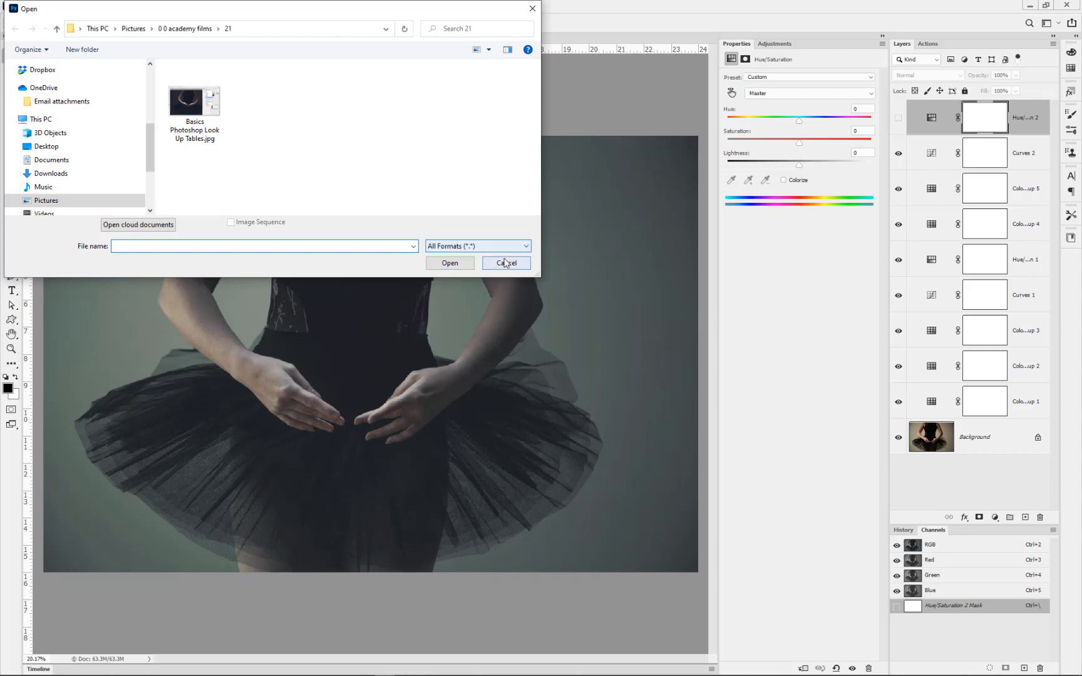
click(505, 263)
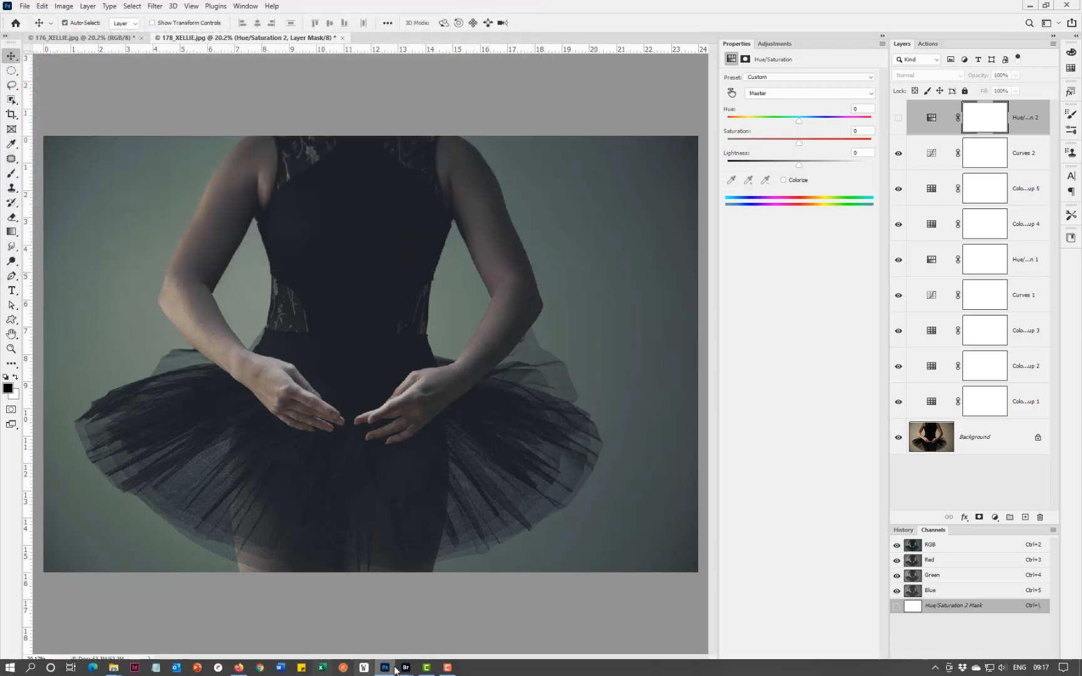
Open 180_XELLIE.jpg by way of Adobe Bridge and add a Color Lookup adjustment layer above its background.
mouse_move(405, 667)
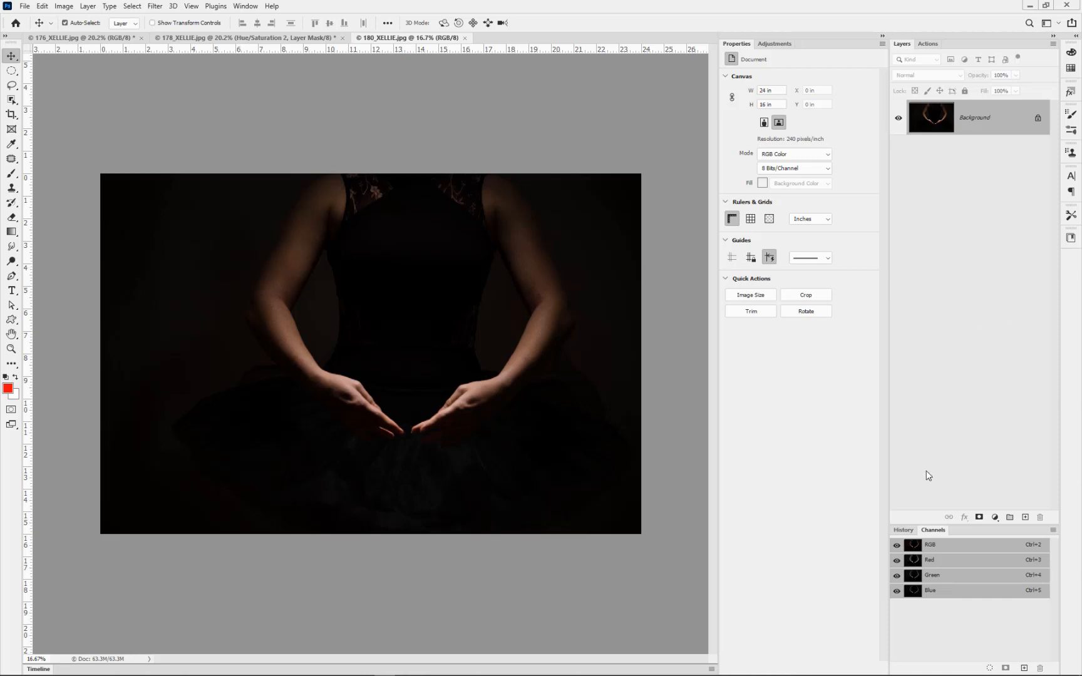
click(995, 518)
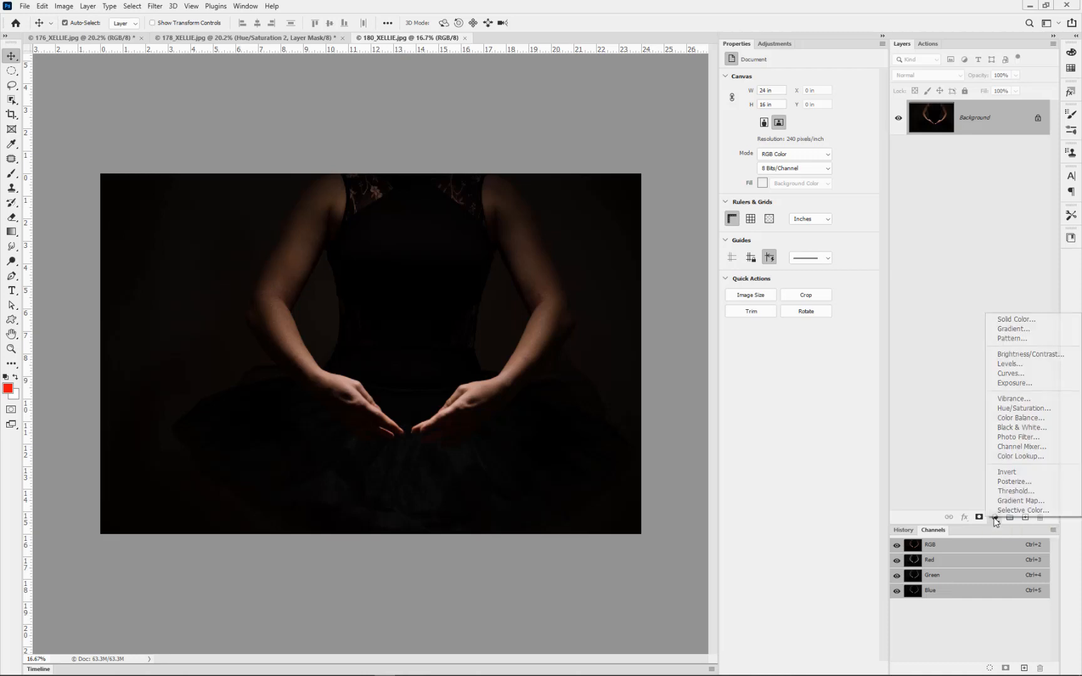
click(1019, 459)
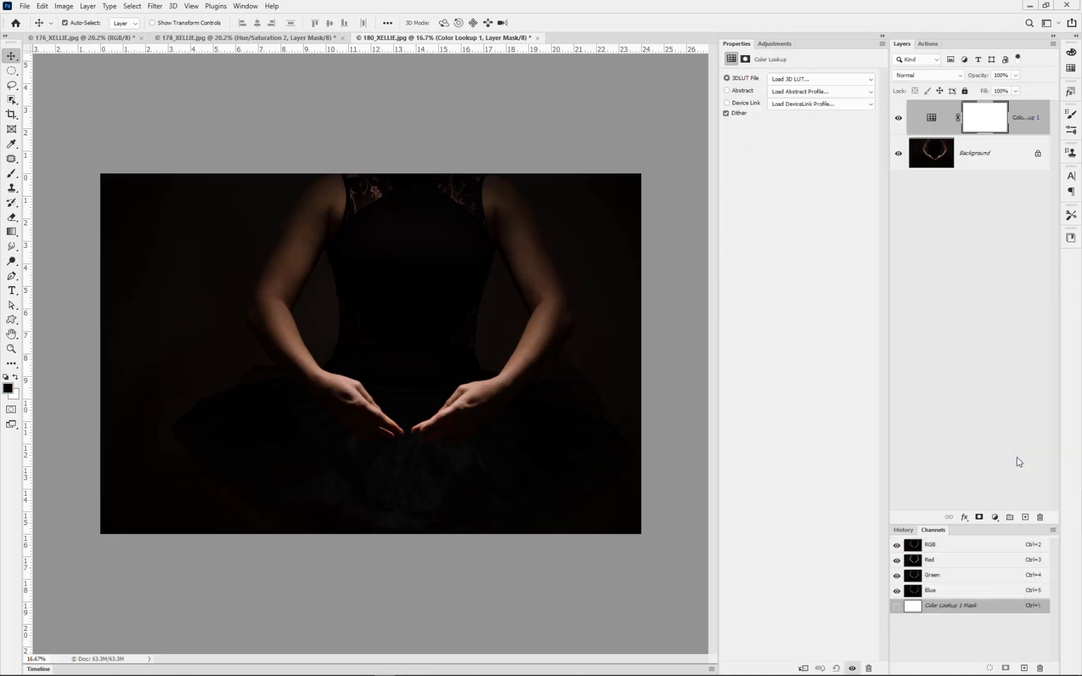
Start loading a custom 3D LUT into the Color Lookup layer and browse to the LUT folder on the Desktop.
click(779, 85)
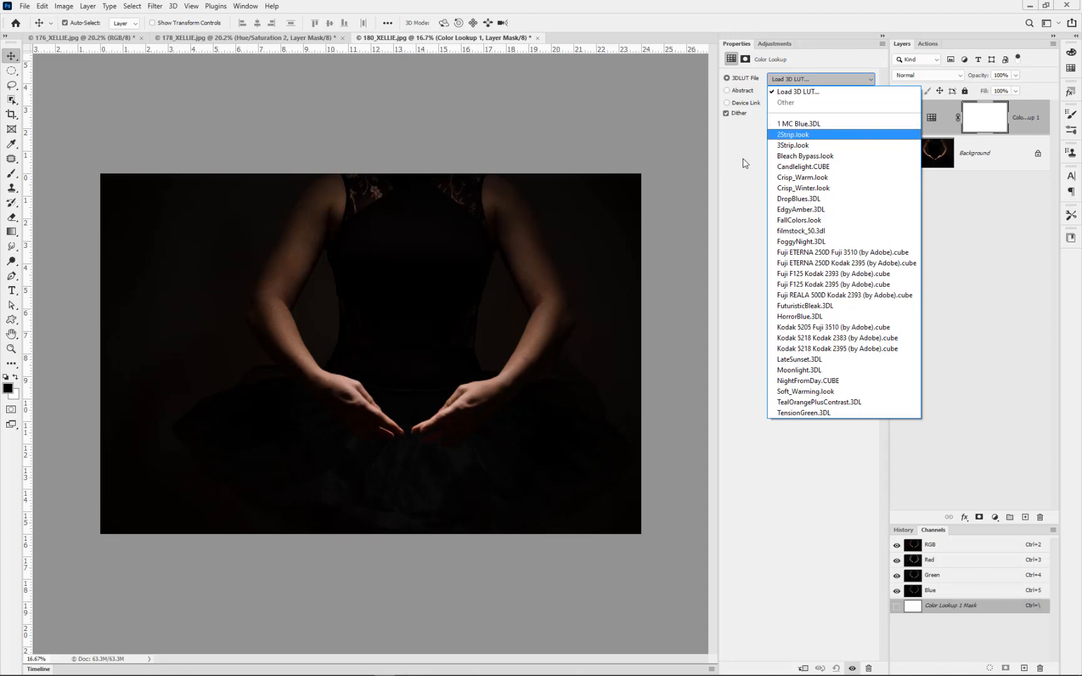
click(793, 79)
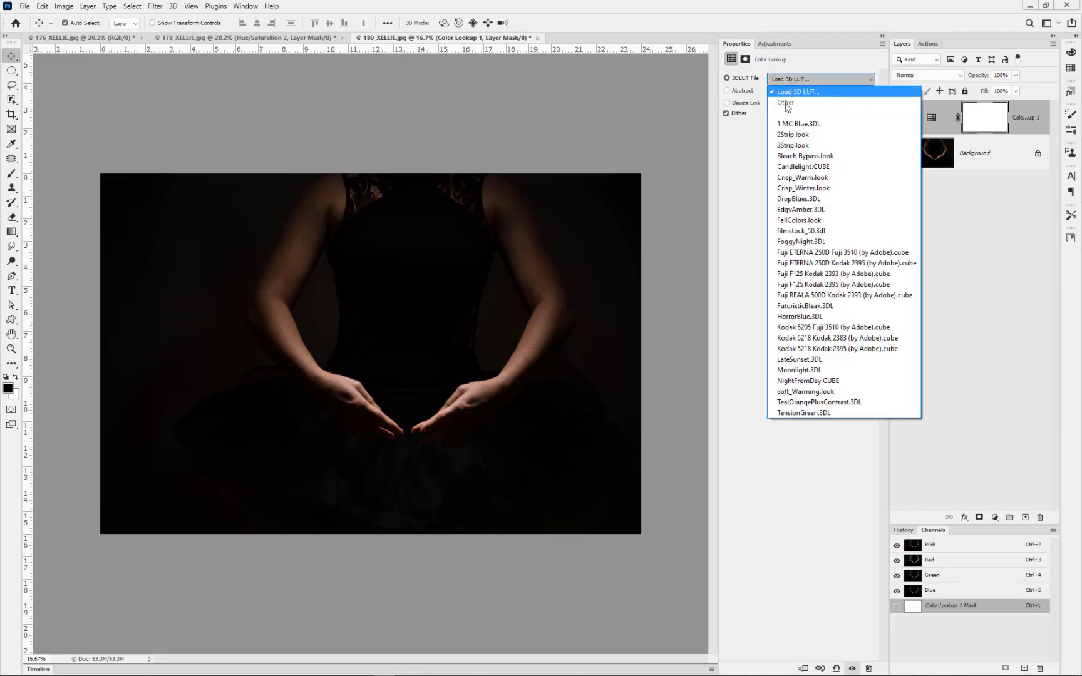
click(788, 92)
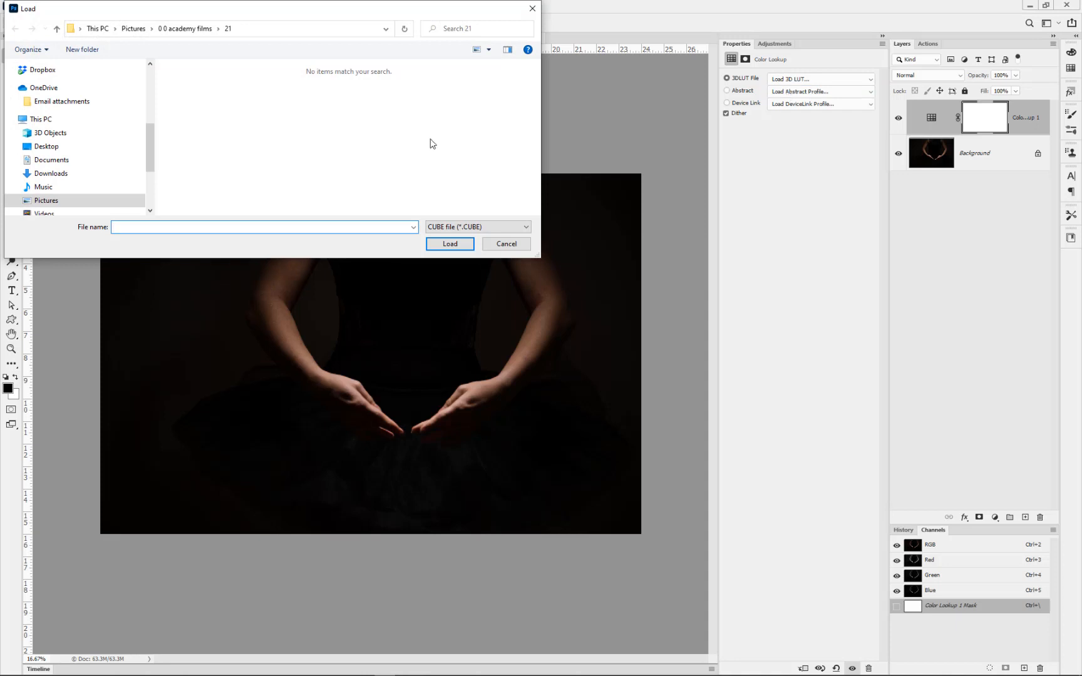
scroll(72, 86, up, 5)
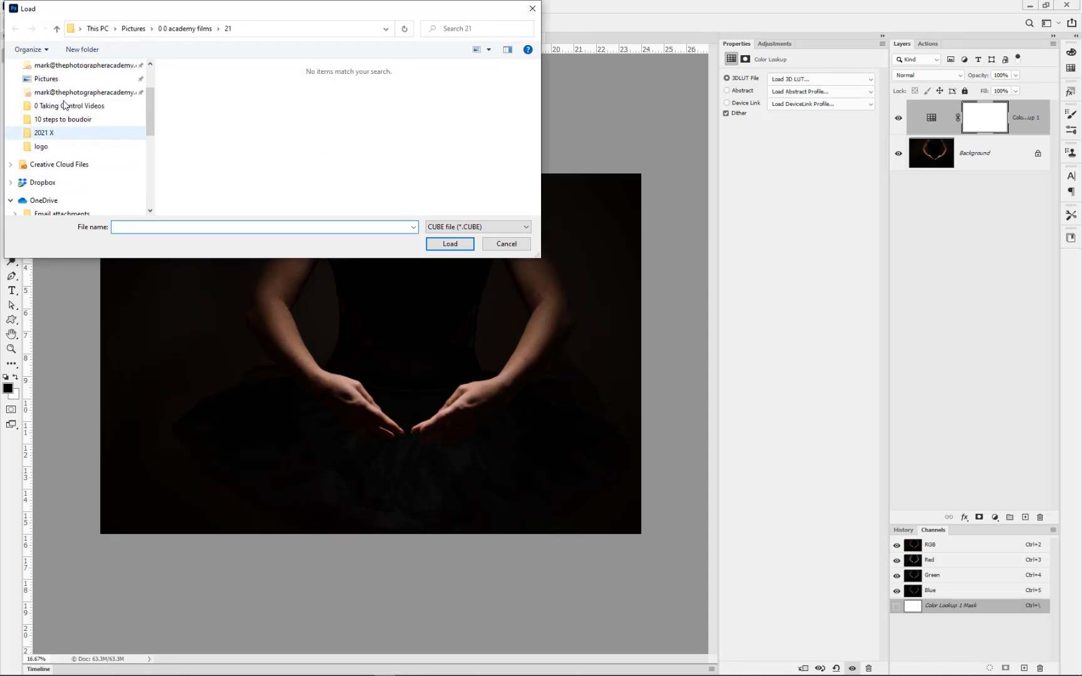
click(46, 115)
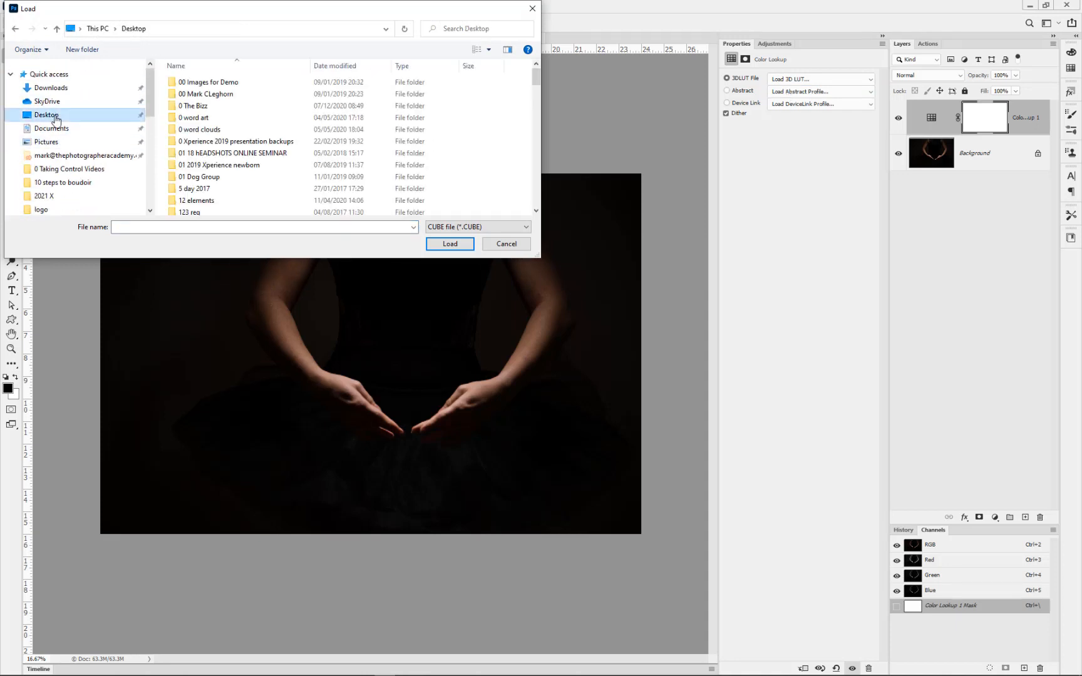
scroll(215, 144, down, 12)
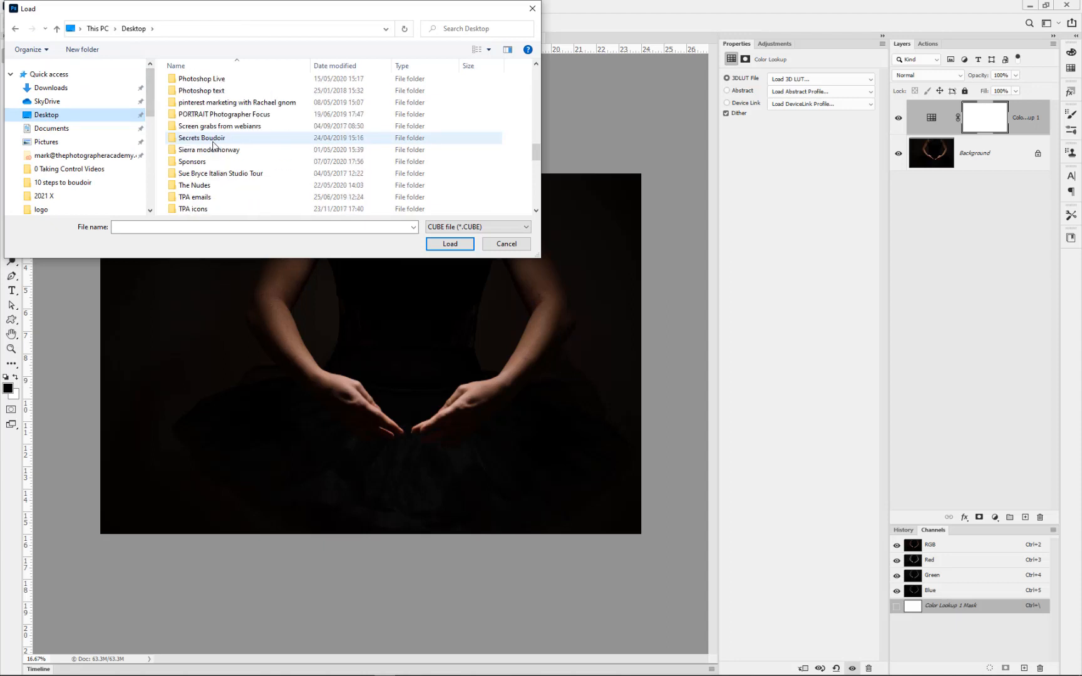
scroll(212, 145, up, 3)
scroll(212, 145, up, 2)
scroll(210, 146, down, 1)
scroll(210, 145, up, 3)
scroll(210, 145, up, 3)
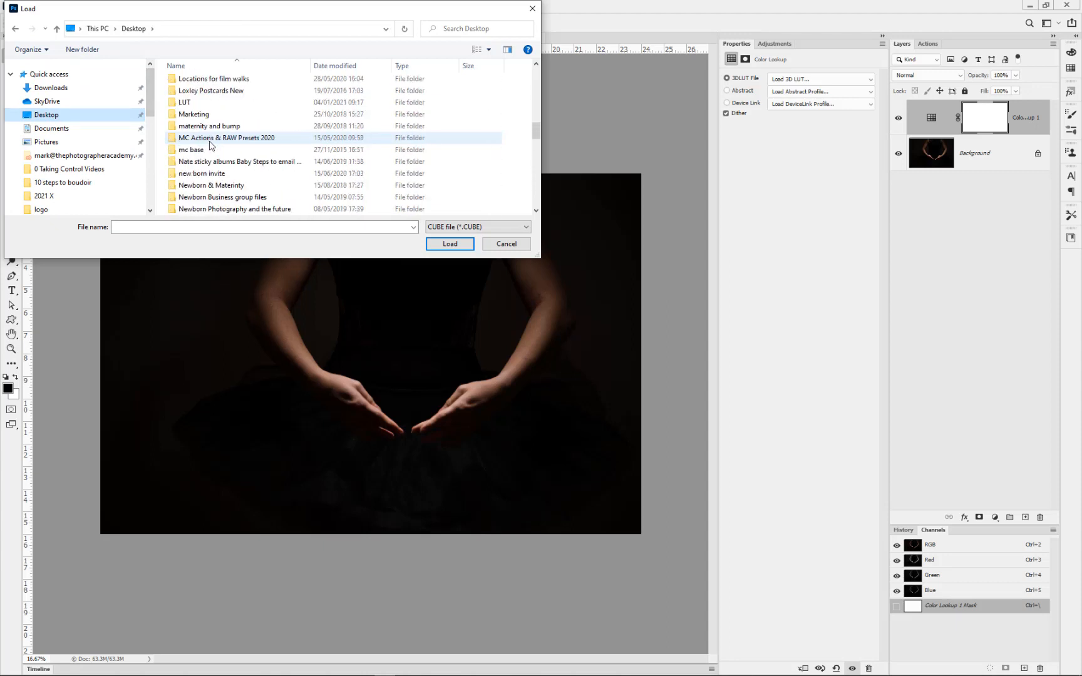
double_click(203, 139)
Show the 3DL file type and load 1MC Midnight Test.3DL into the Color Lookup layer.
click(509, 228)
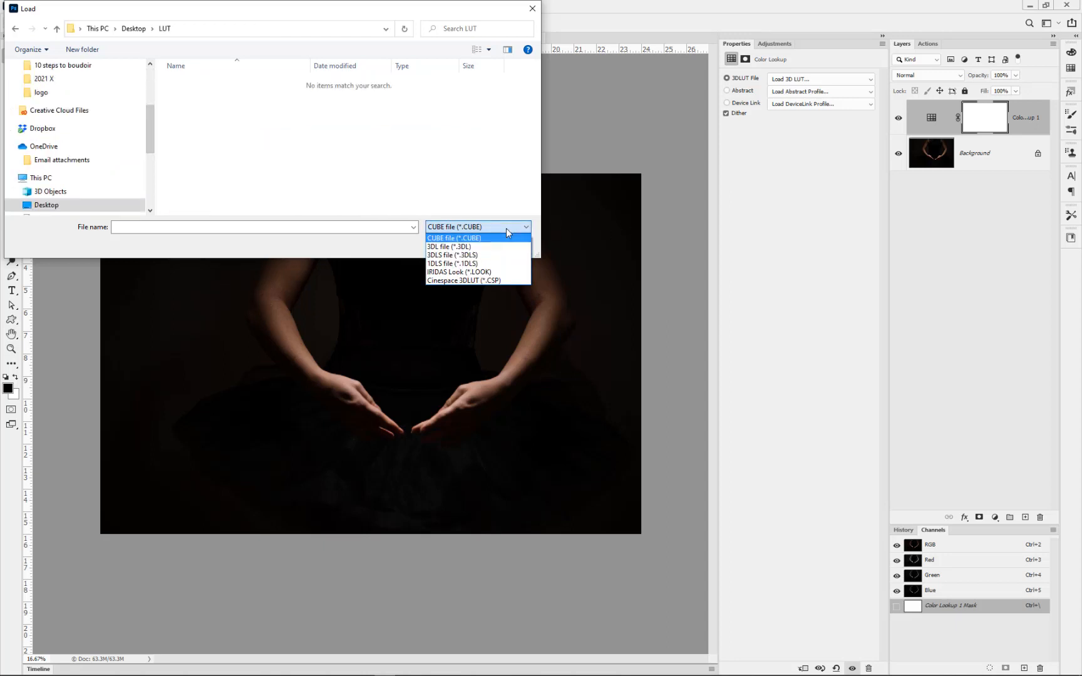
click(477, 248)
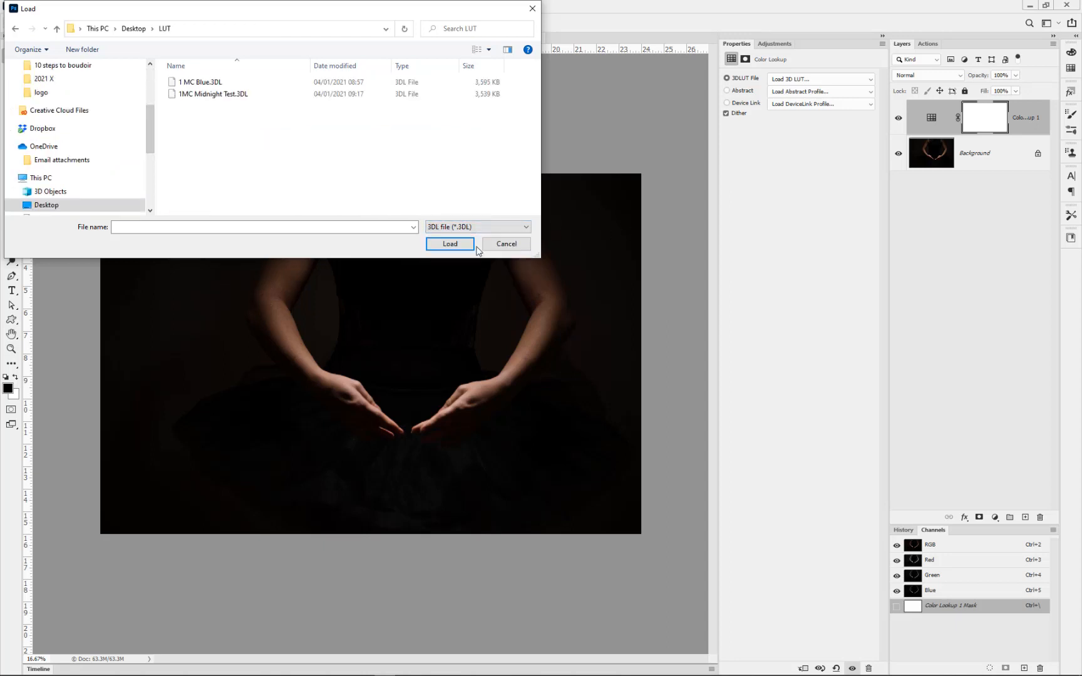
double_click(200, 94)
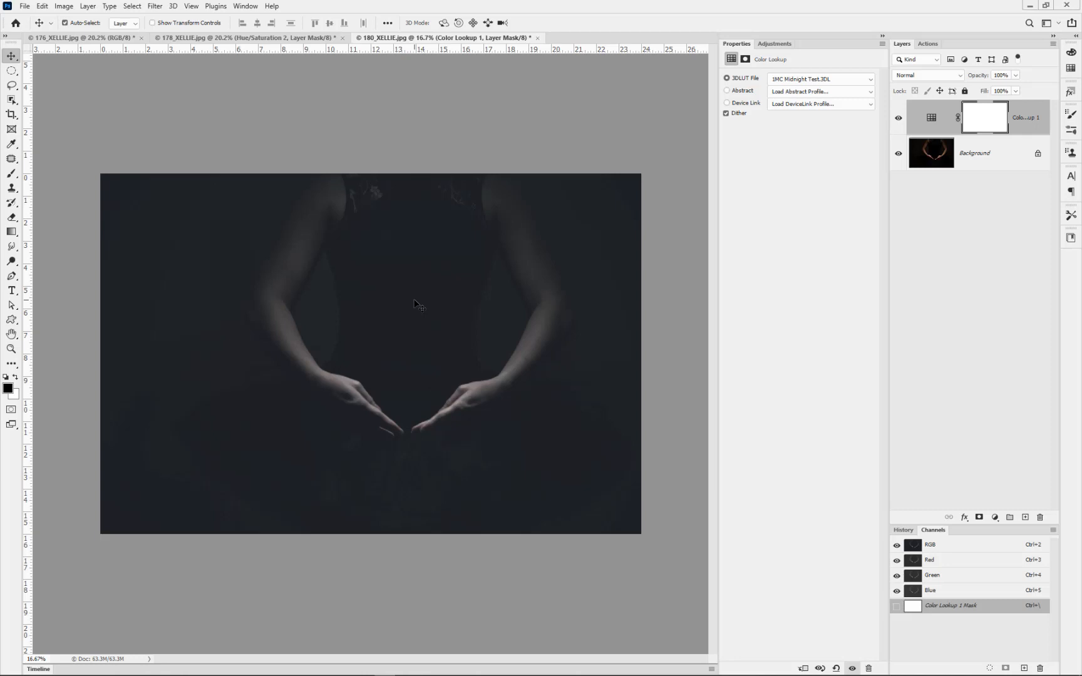
Delete all the adjustment layers above the background in 178_XELLIE.jpg.
click(296, 40)
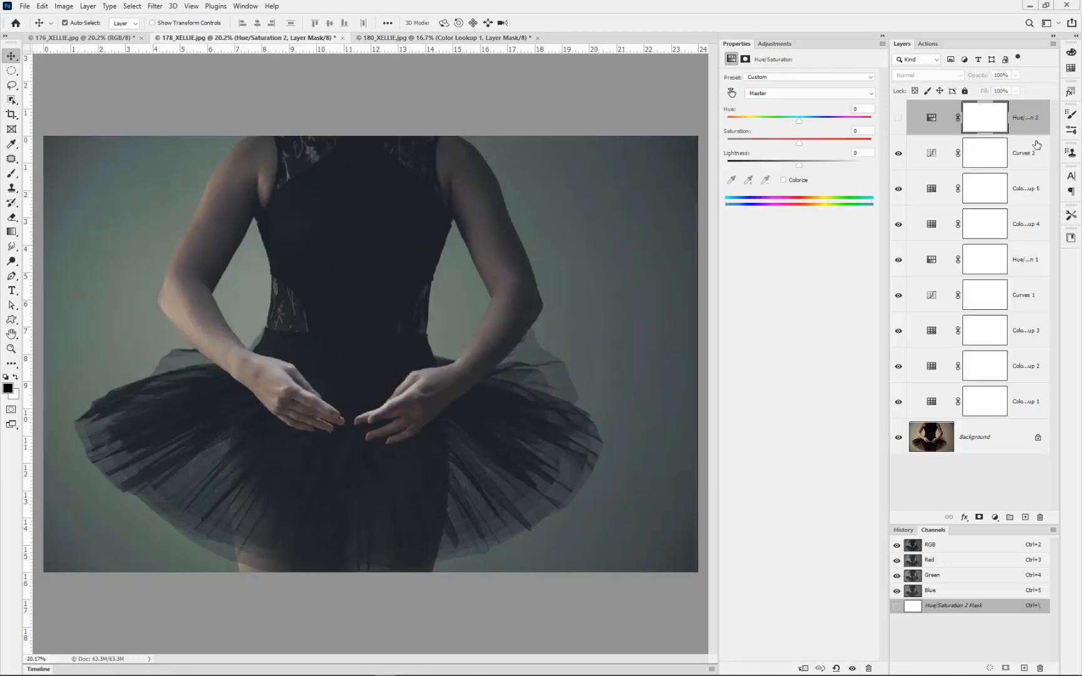
shift+click(1025, 405)
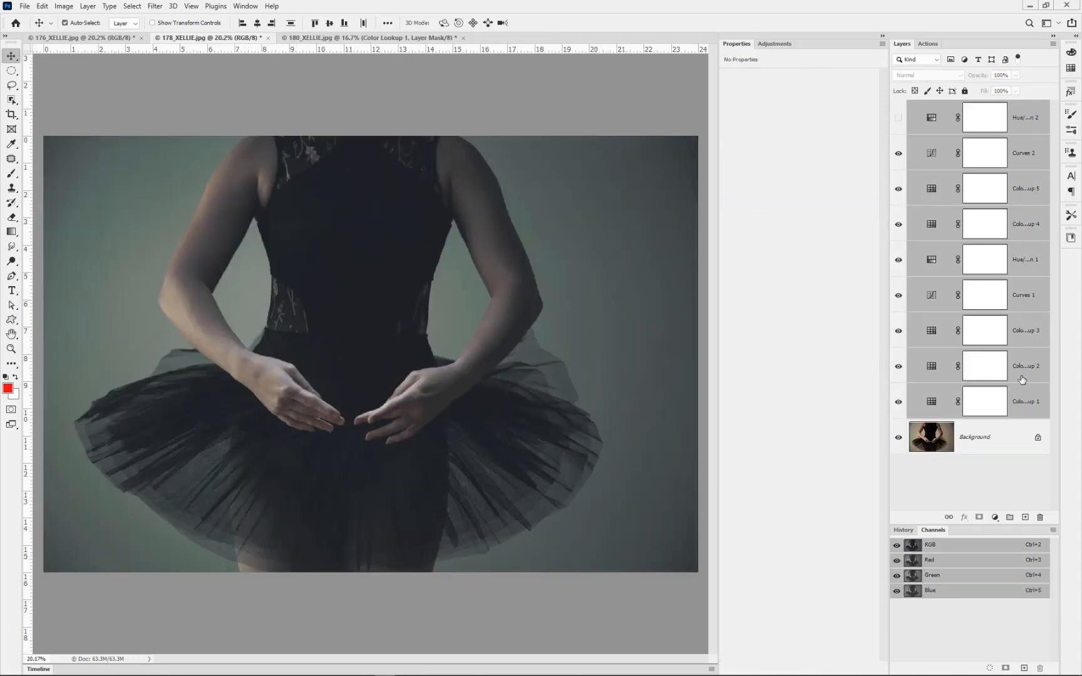
key(Delete)
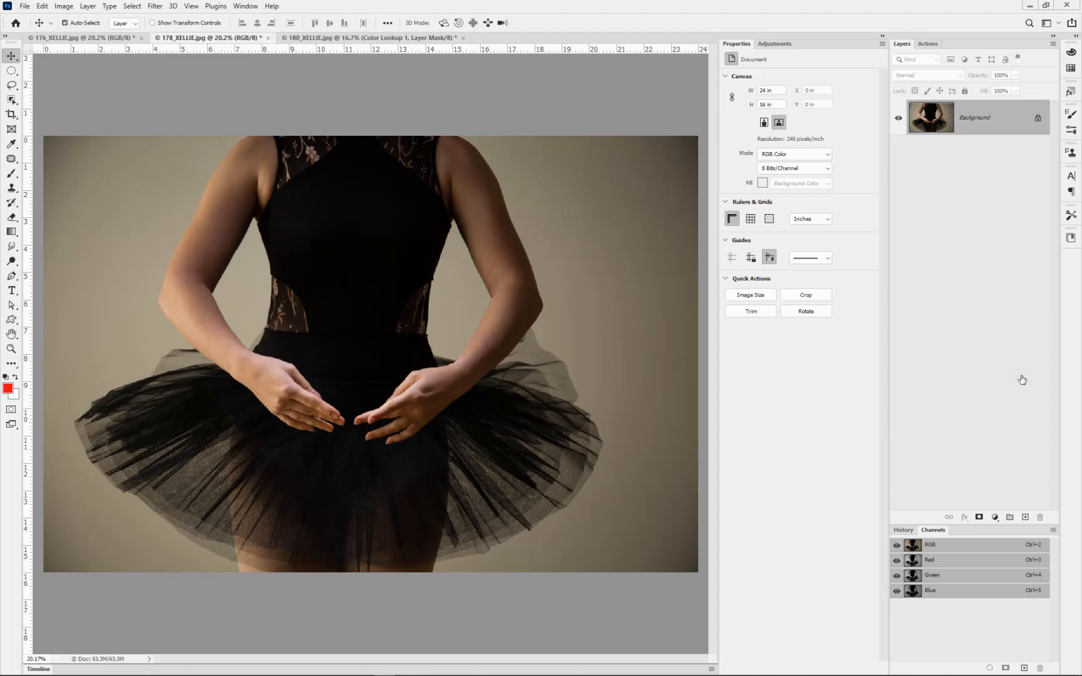
Add a Color Lookup adjustment layer to 178_XELLIE.jpg and load the 3DL file 1MC Midnight Test.3DL into it.
click(995, 517)
click(1010, 458)
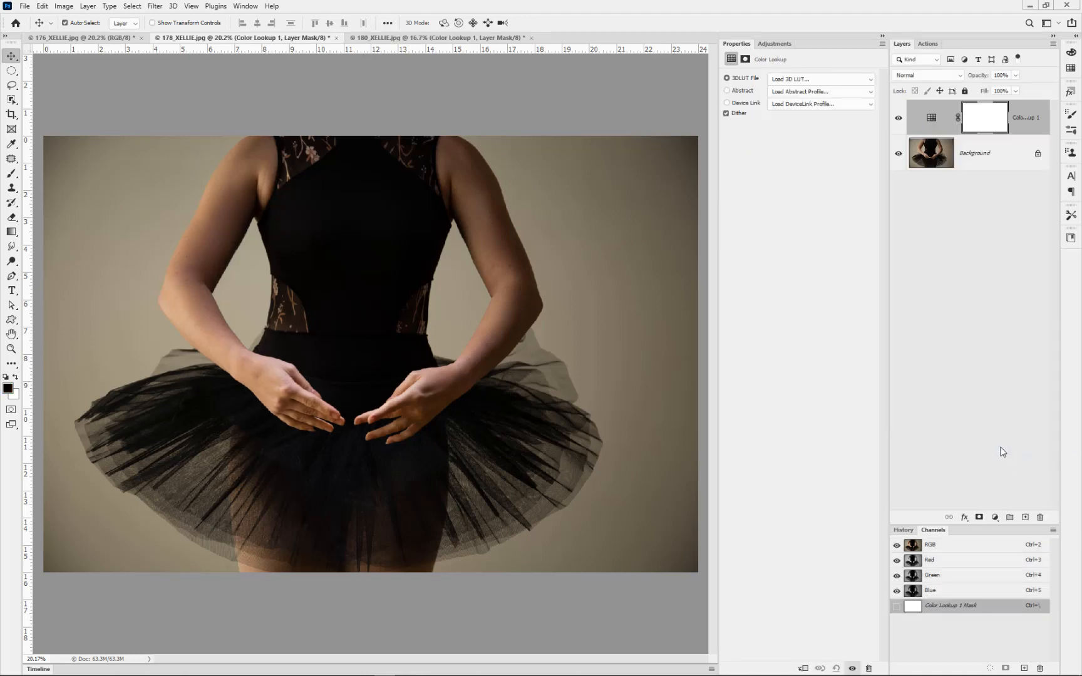
click(812, 79)
click(803, 92)
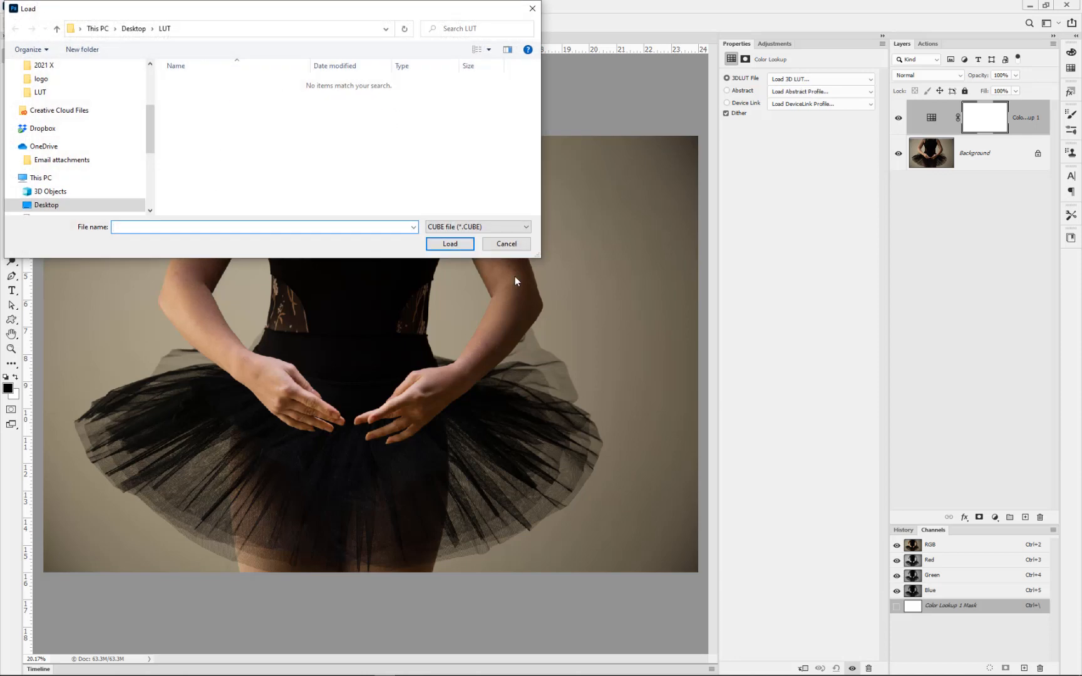
click(435, 233)
click(438, 243)
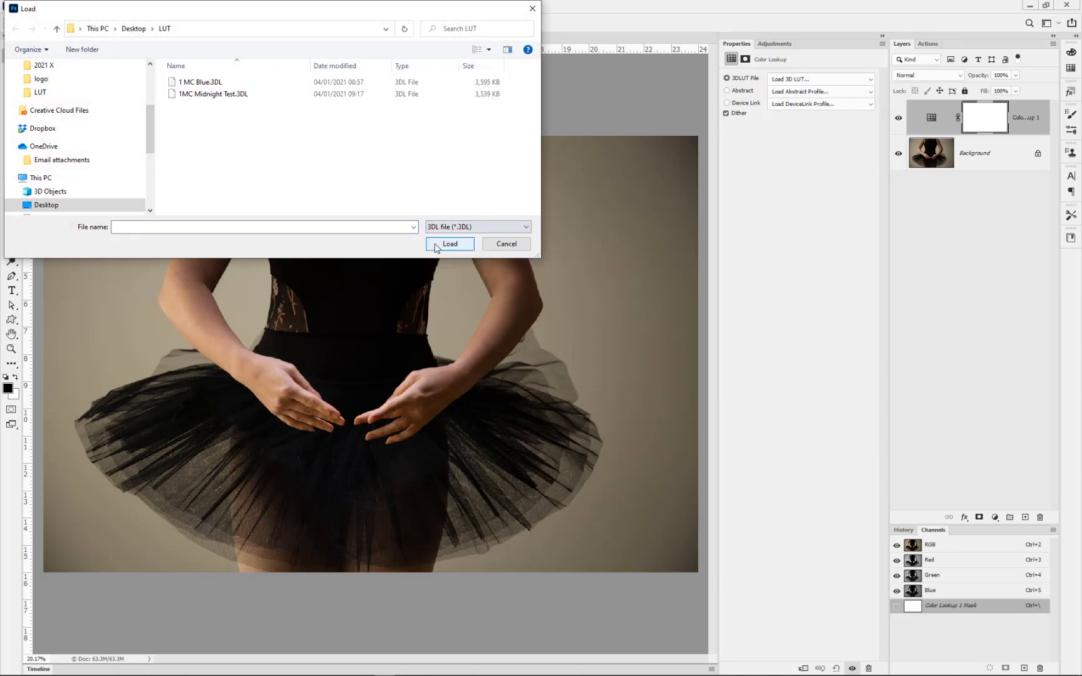
double_click(205, 94)
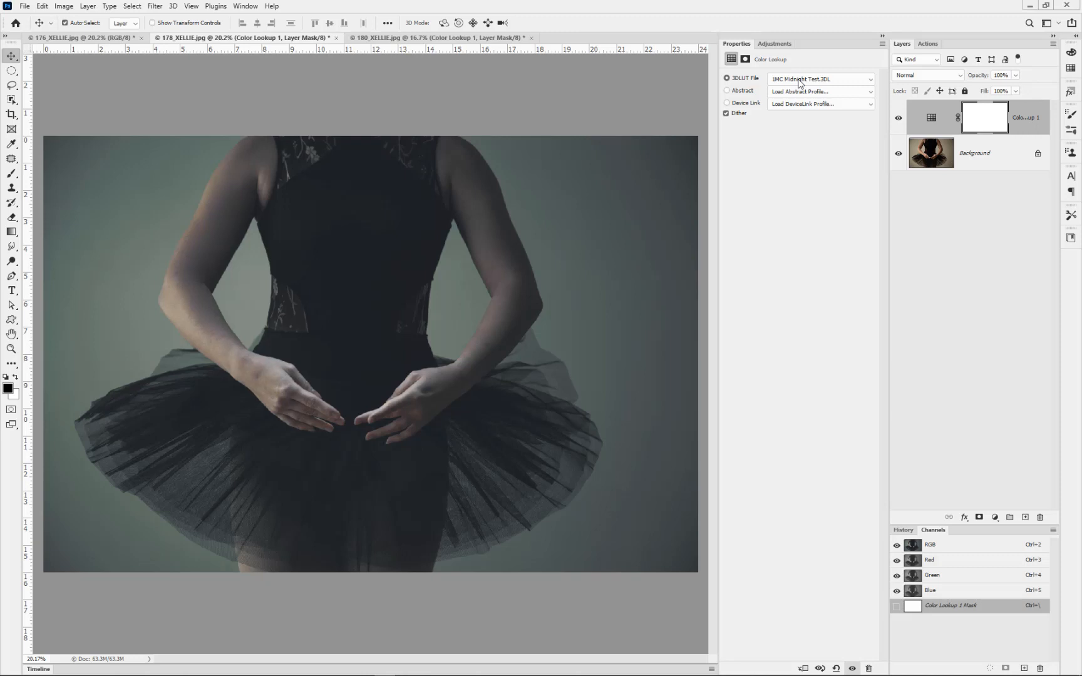
Switch to File Explorer and bring up the 3DLUTs and Desktop LUT folder windows side by side.
mouse_move(446, 671)
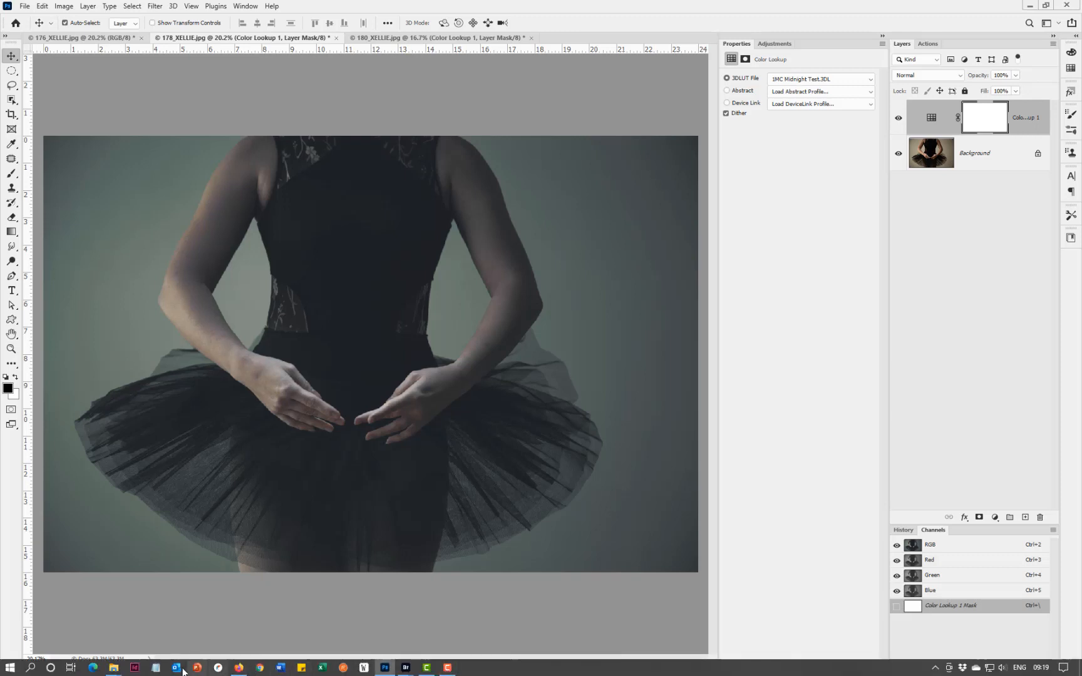
mouse_move(114, 668)
click(95, 649)
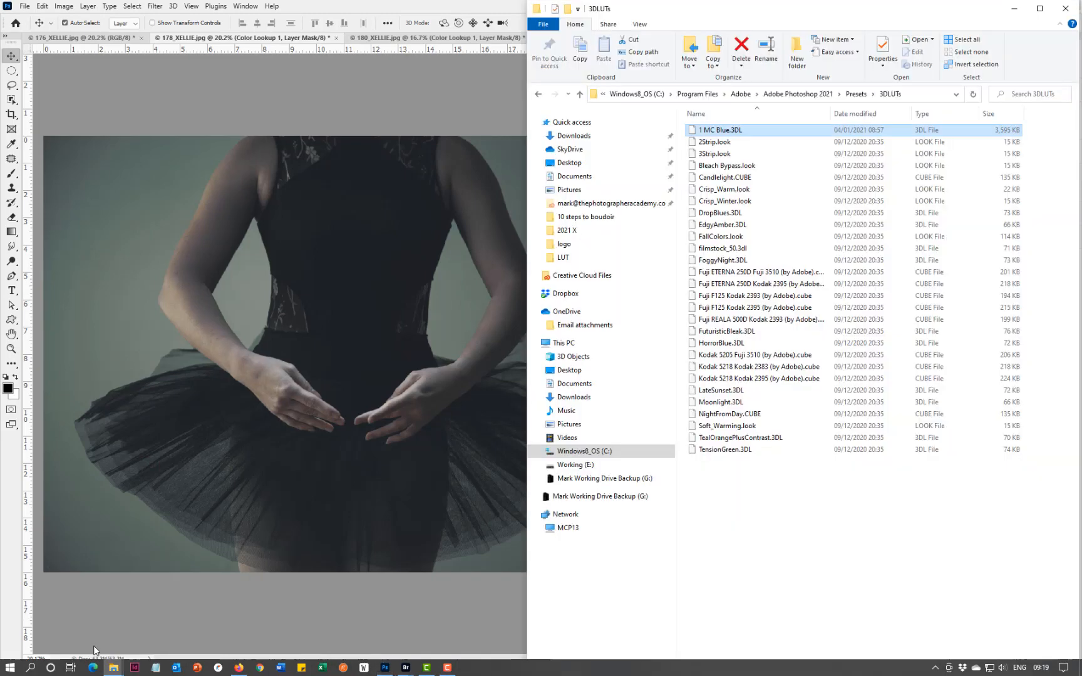
click(113, 669)
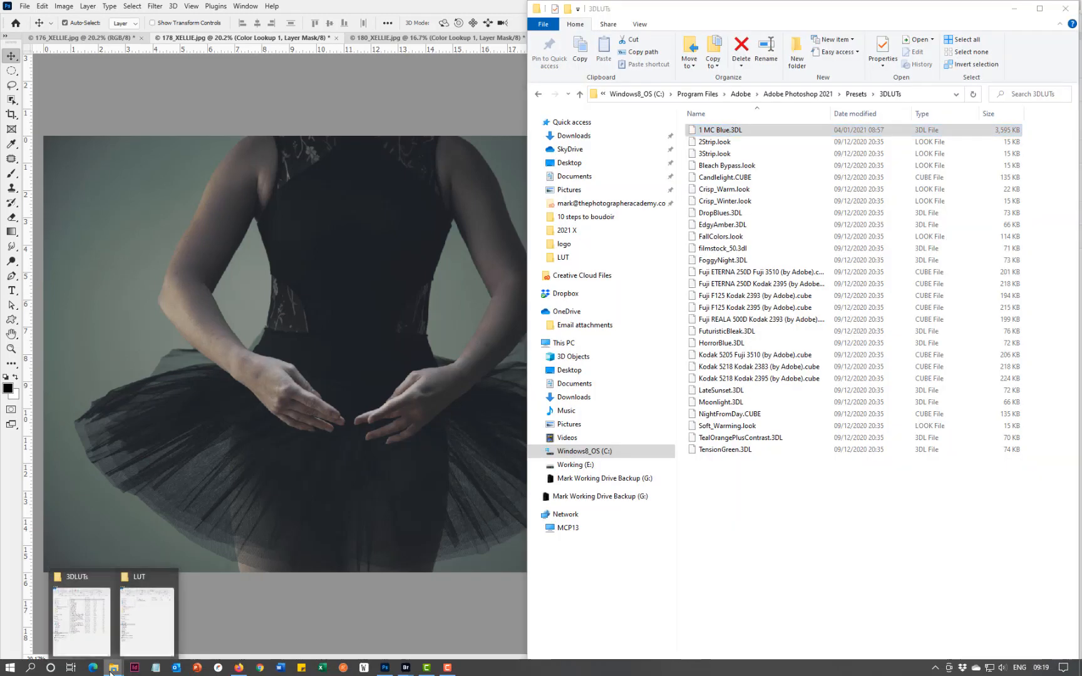
click(153, 645)
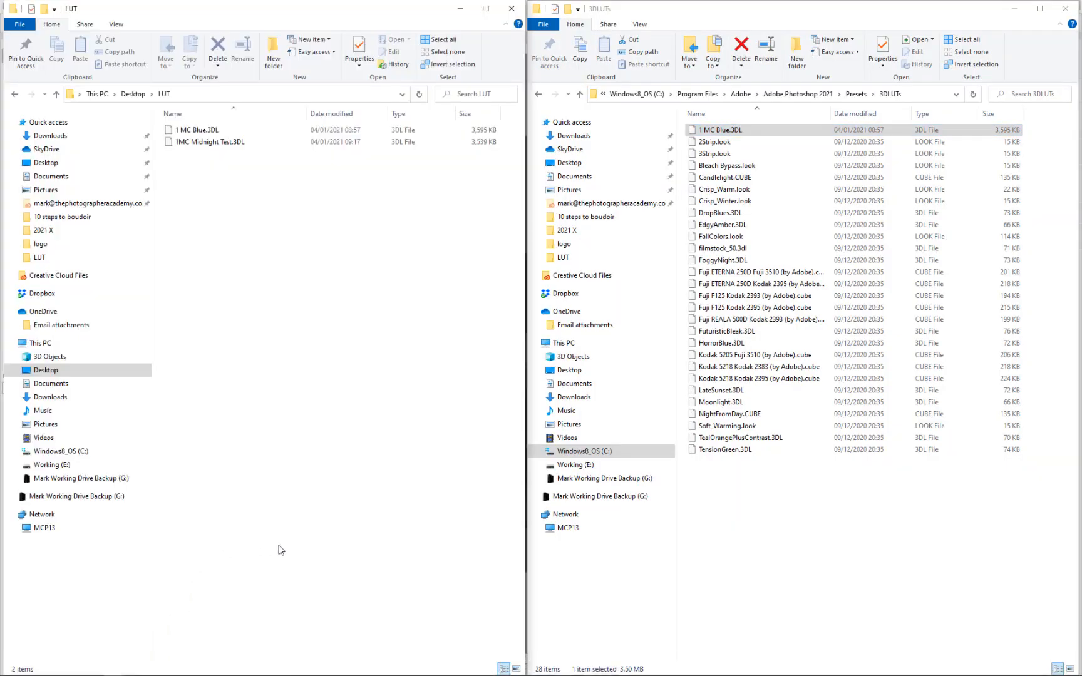
Retrace the path from the C: drive through Program Files, Adobe, Adobe Photoshop 2021 and Presets to the 3DLUTs folder.
click(648, 95)
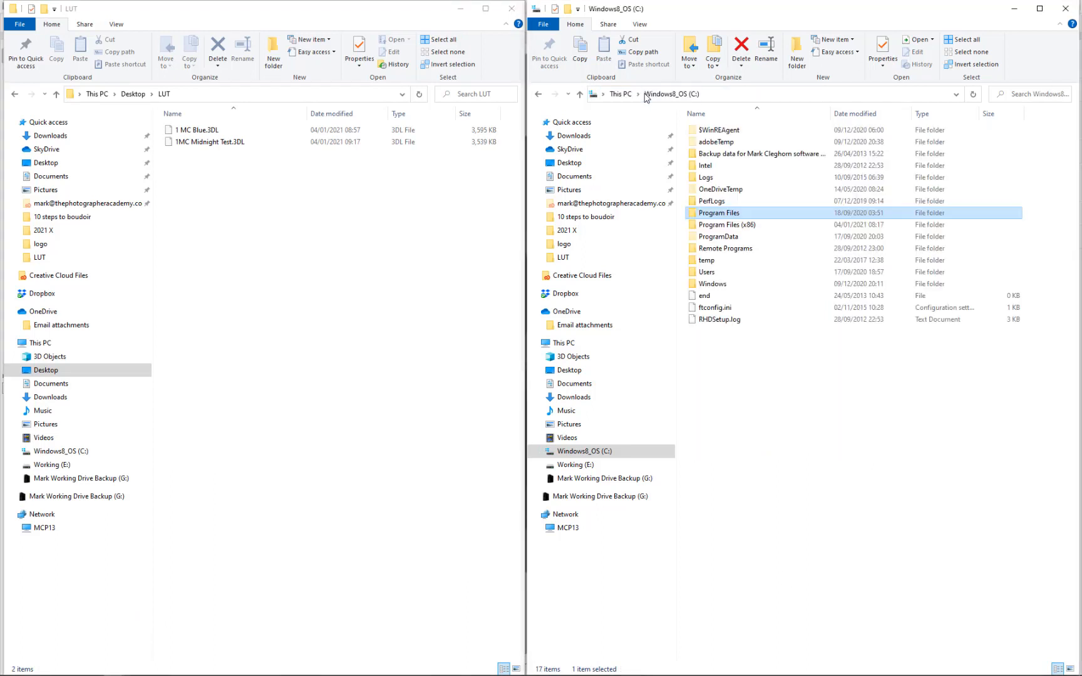
double_click(692, 215)
double_click(695, 130)
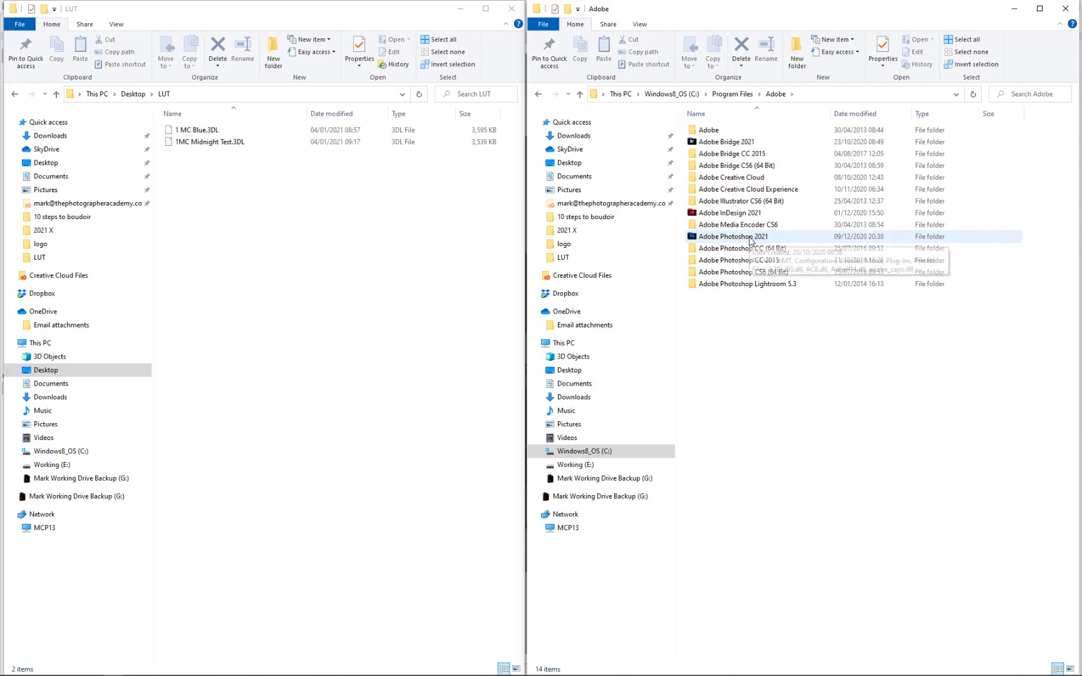
double_click(752, 241)
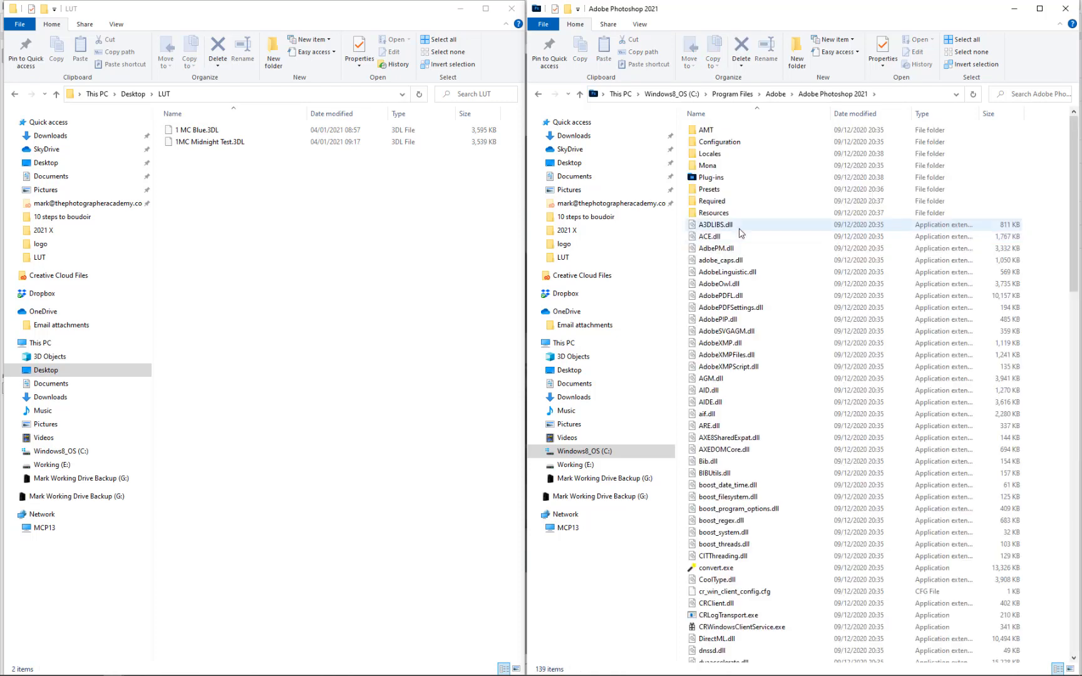
double_click(714, 189)
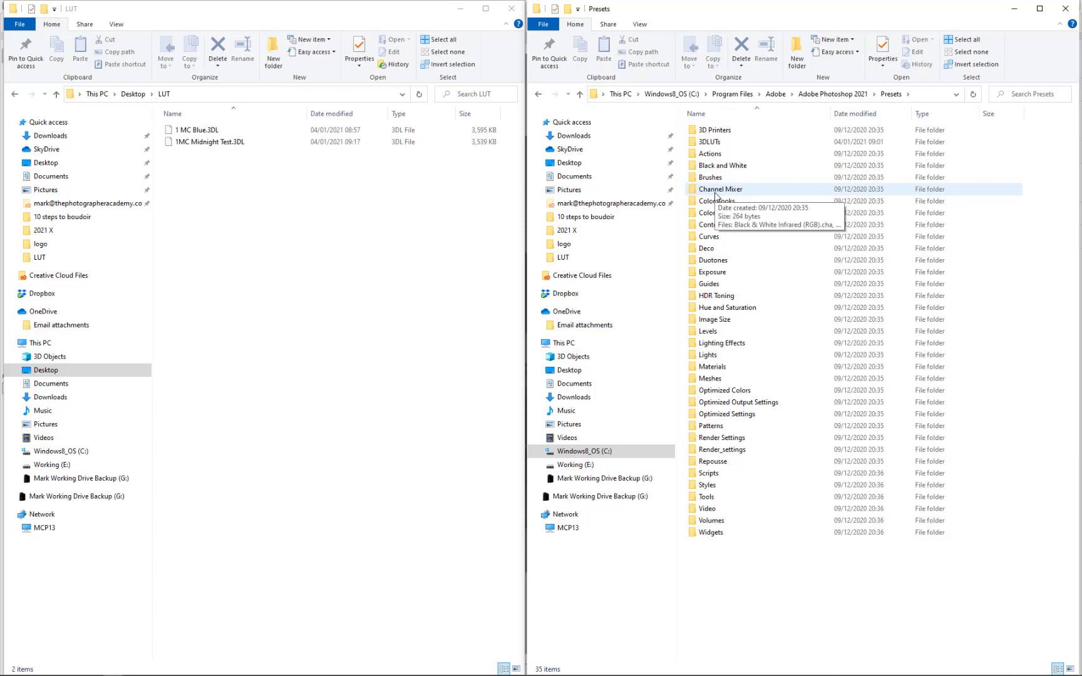
double_click(713, 142)
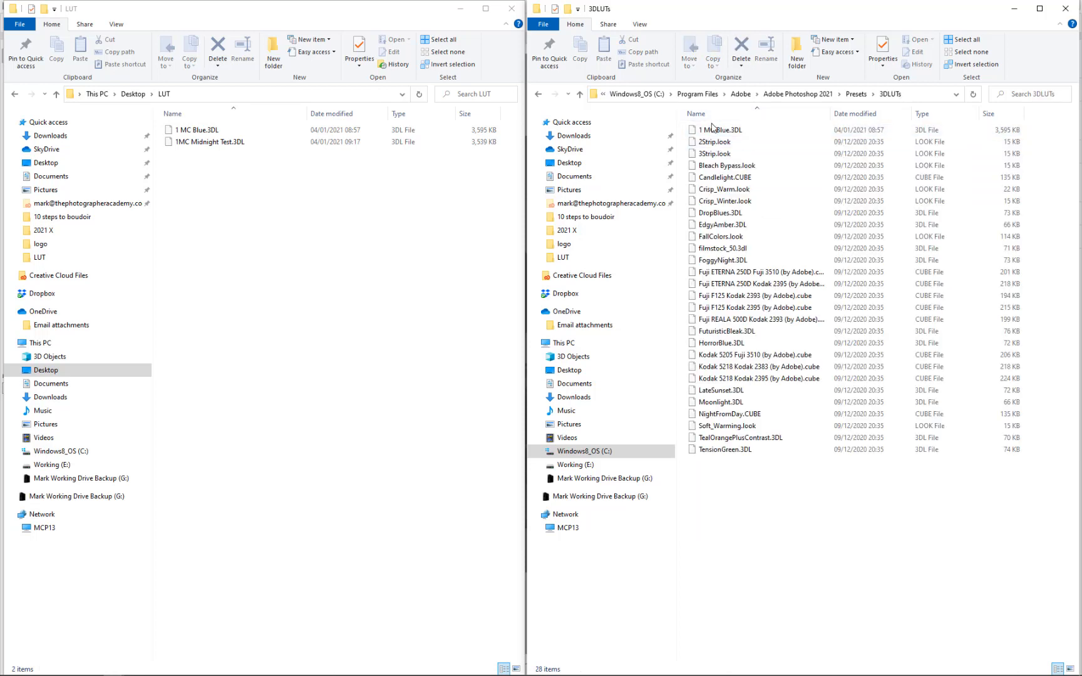
Copy 1MC Midnight Test.3DL from the Desktop LUT folder into the 3DLUTs folder, granting administrator permission.
click(202, 144)
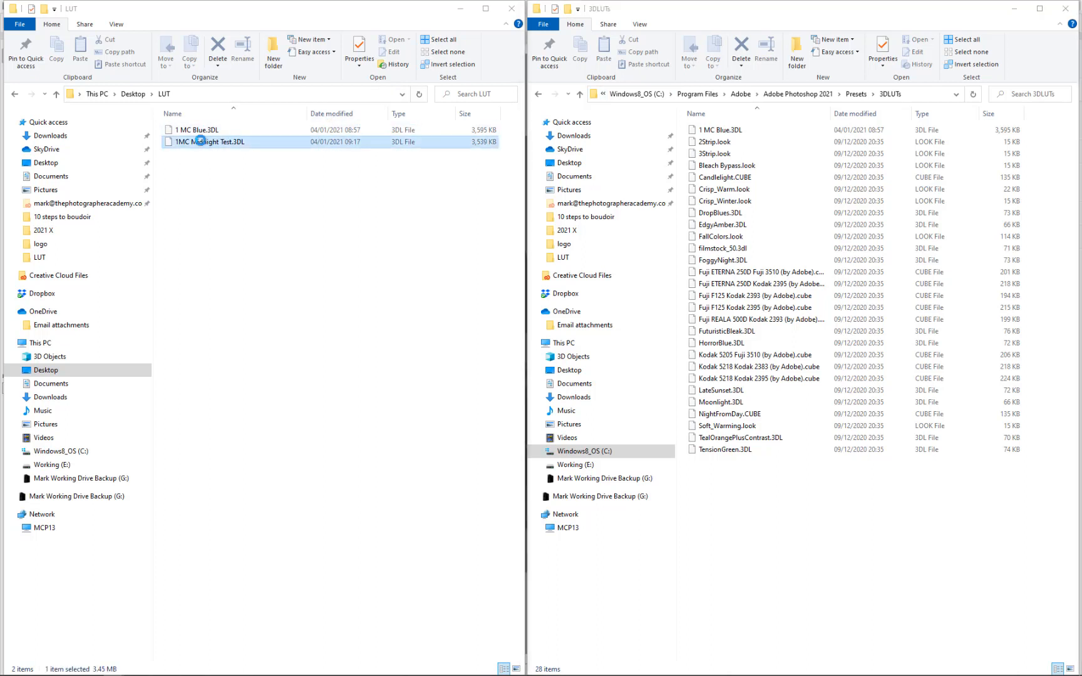
right_click(201, 143)
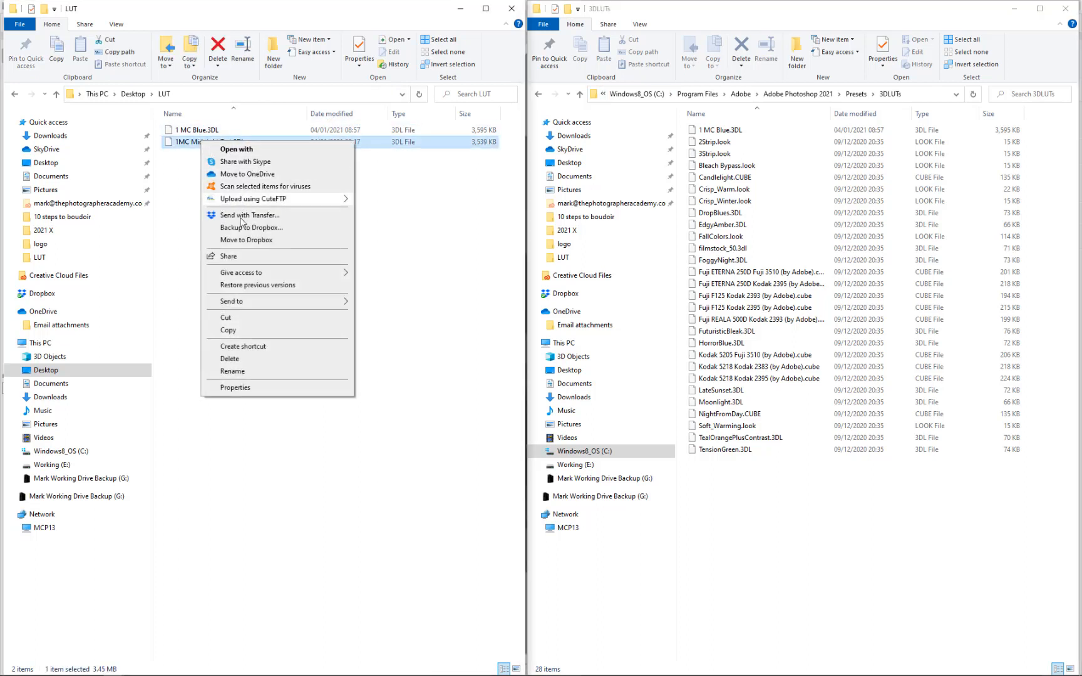
click(229, 330)
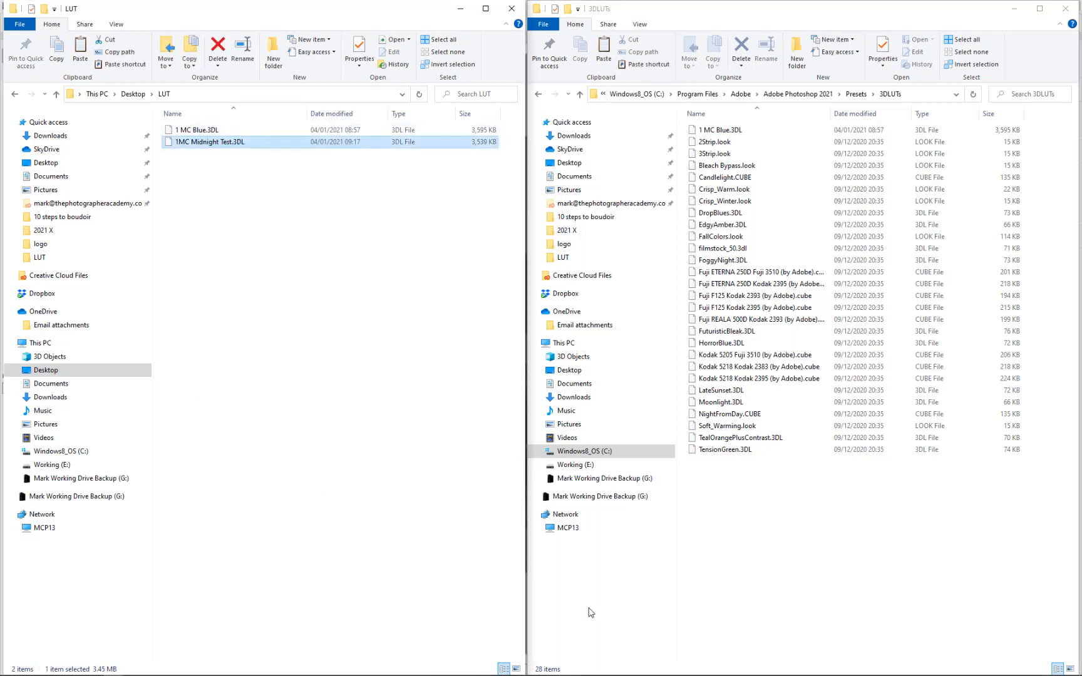
click(736, 483)
right_click(735, 484)
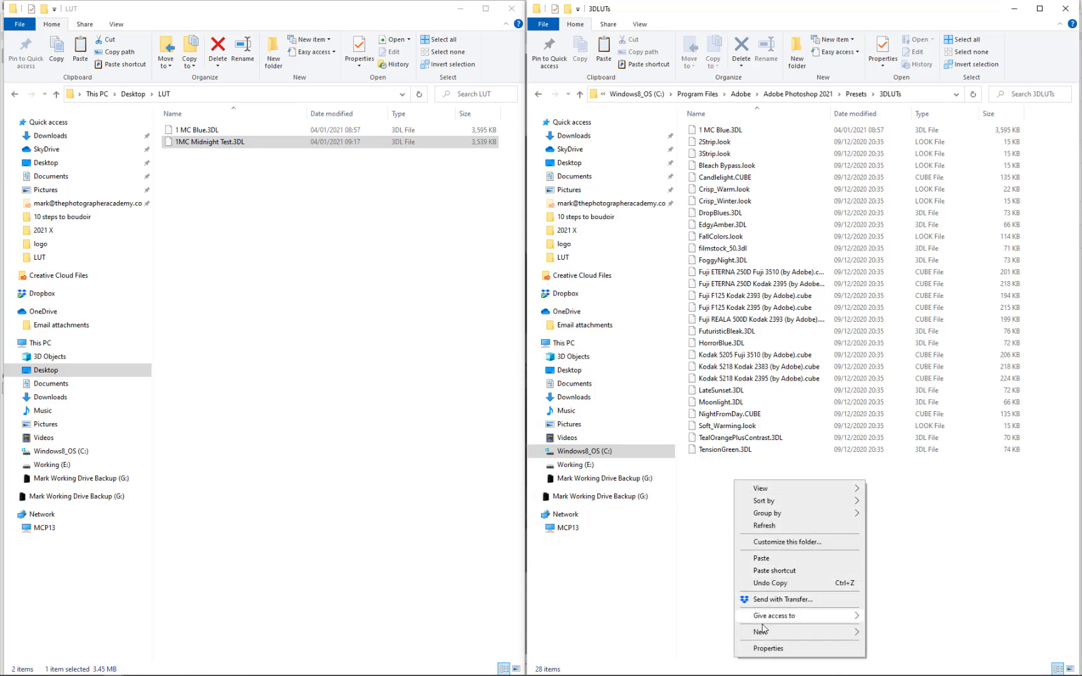
click(771, 560)
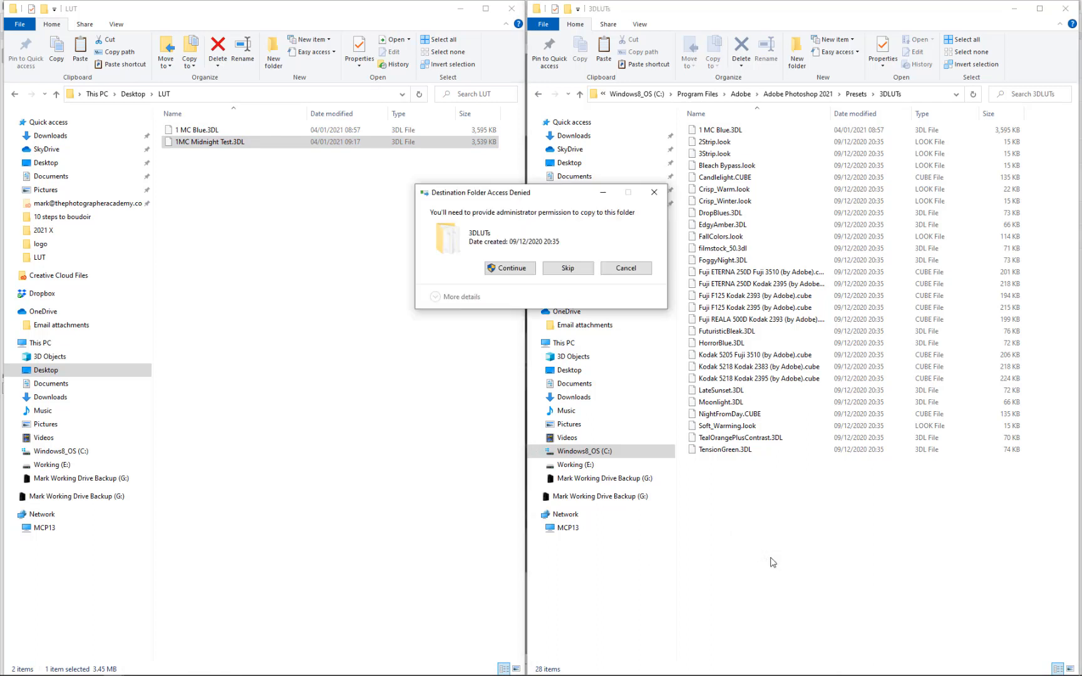
click(509, 274)
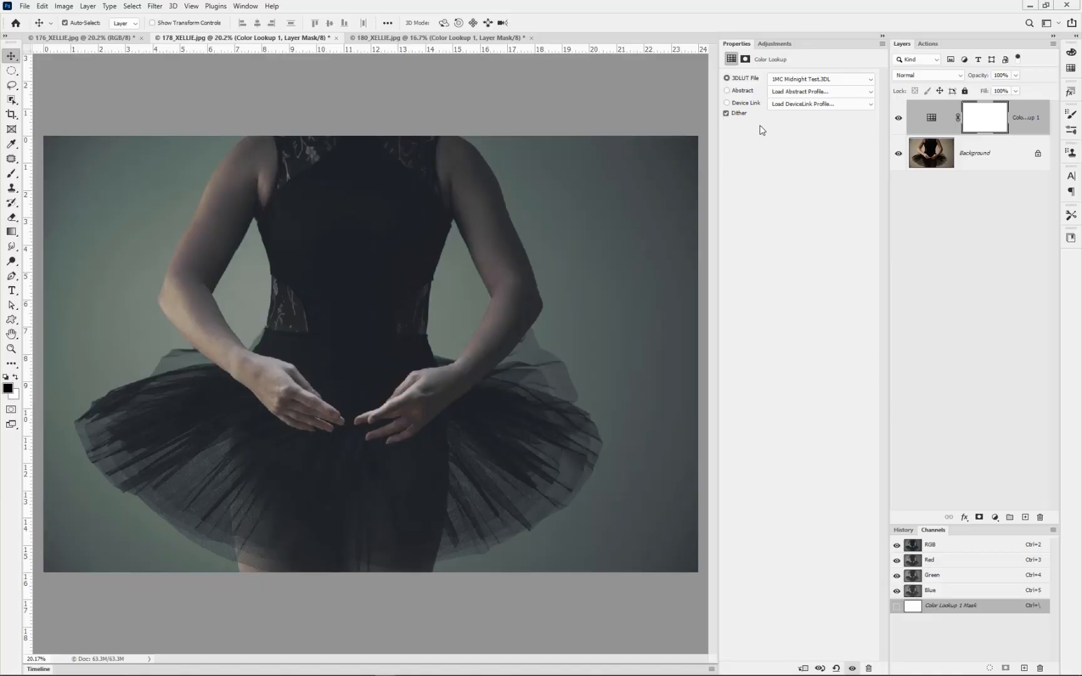
Switch to Photoshop, replace the Color Lookup layer in 178_XELLIE.jpg with a new one, and check its list of available 3D LUTs.
drag(932, 118, 1040, 517)
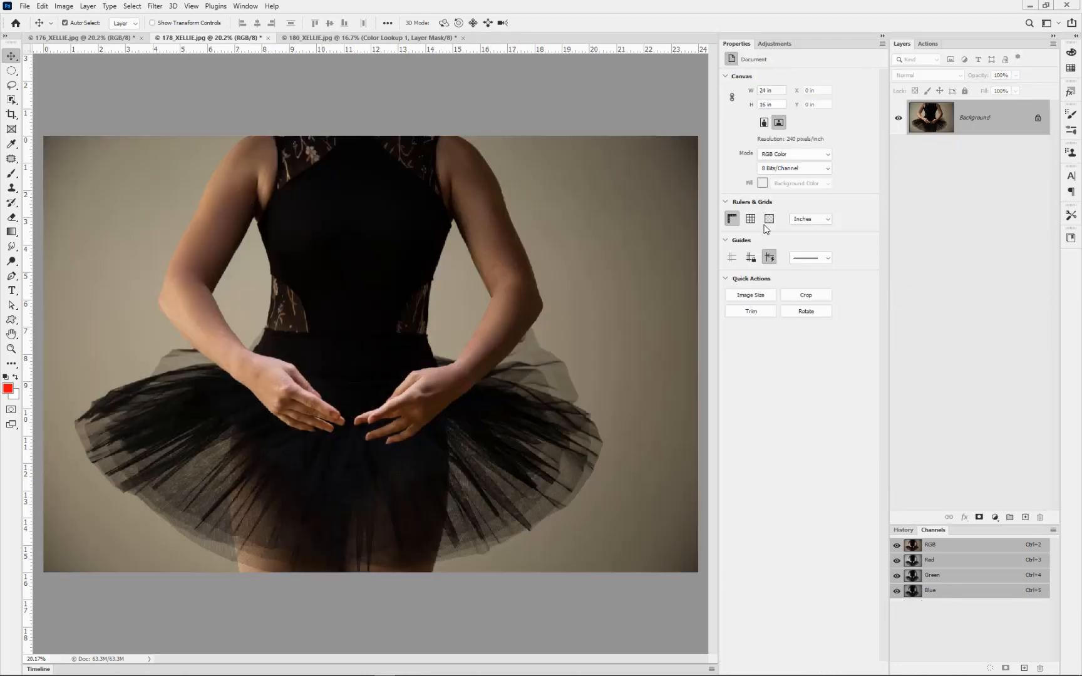
click(775, 43)
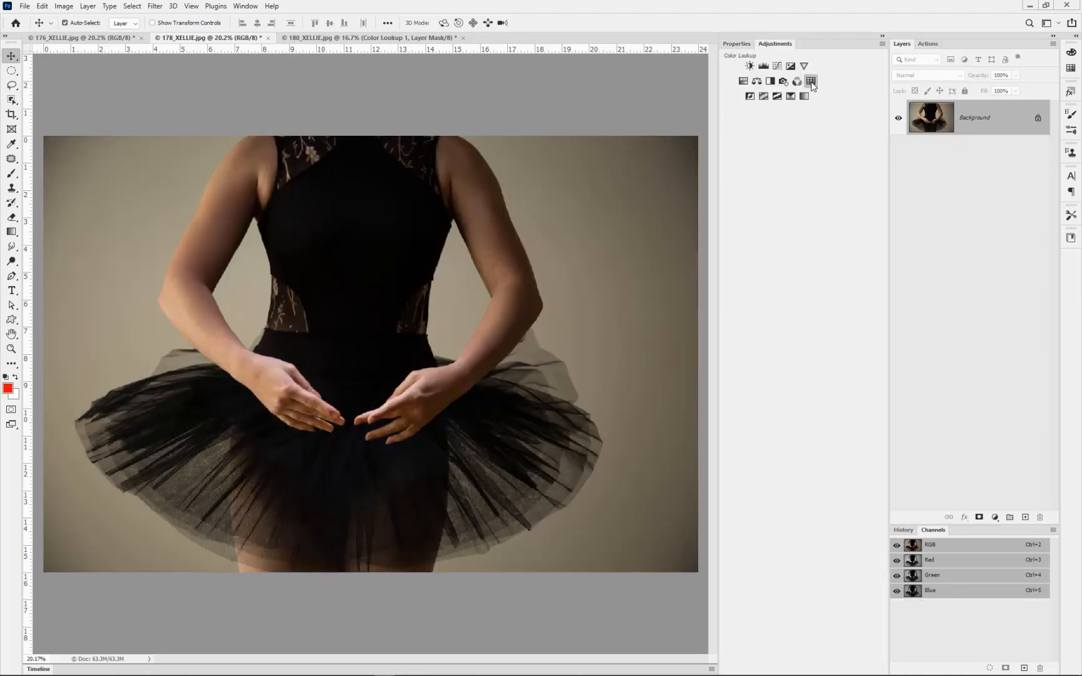
click(811, 82)
click(793, 80)
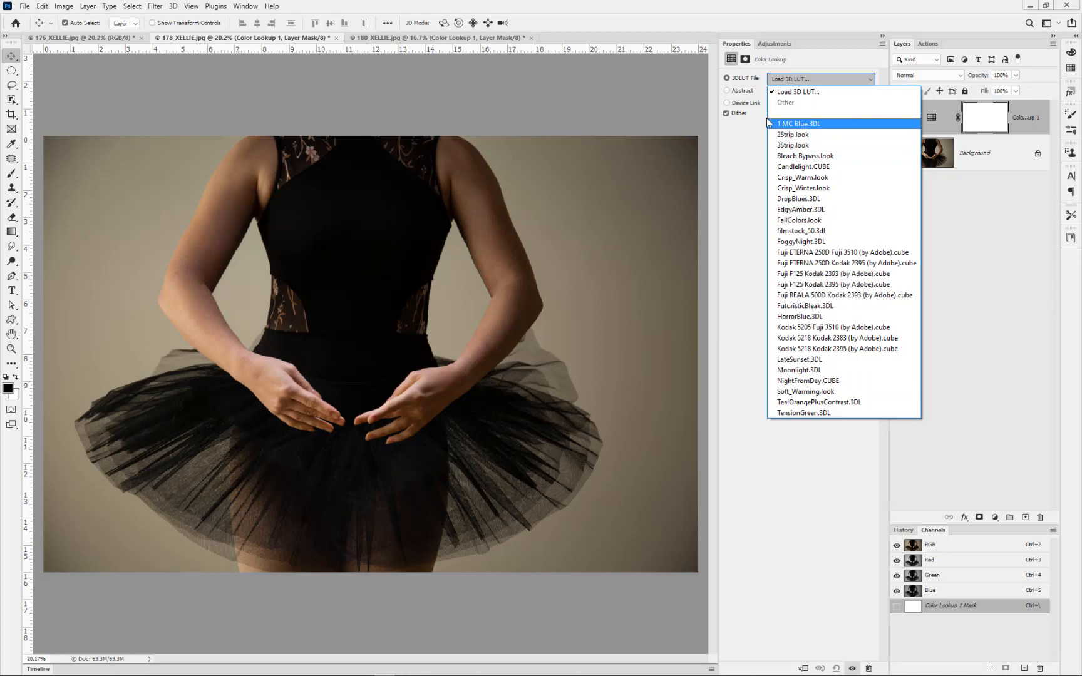
click(568, 87)
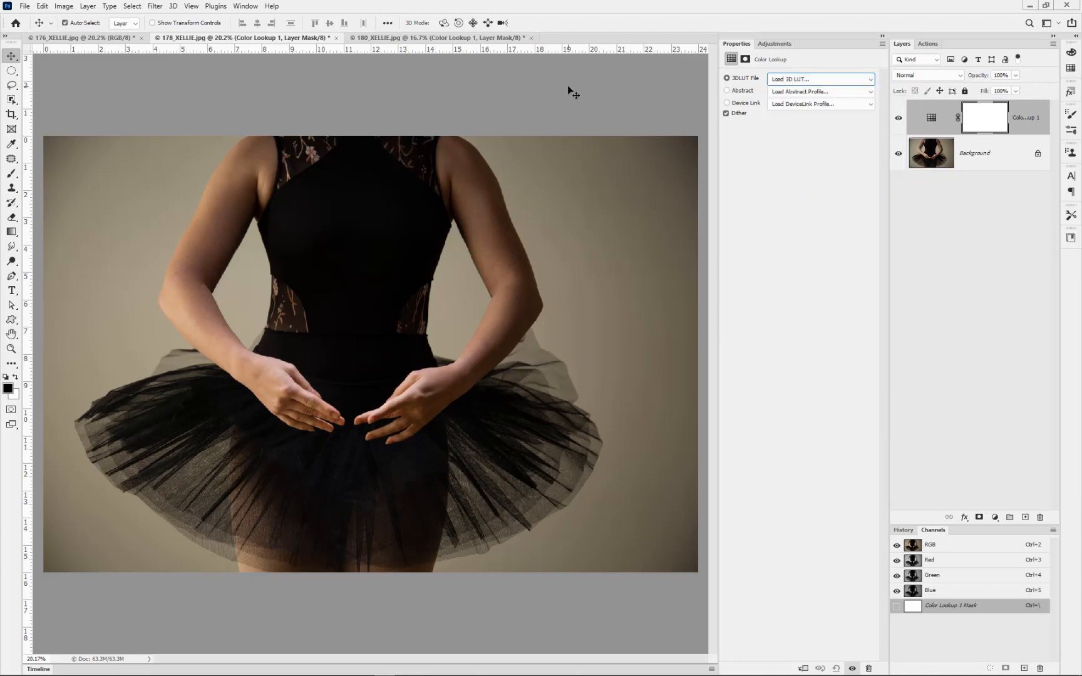
Quit Photoshop without saving the changes to any of the open photos.
click(1067, 5)
click(529, 252)
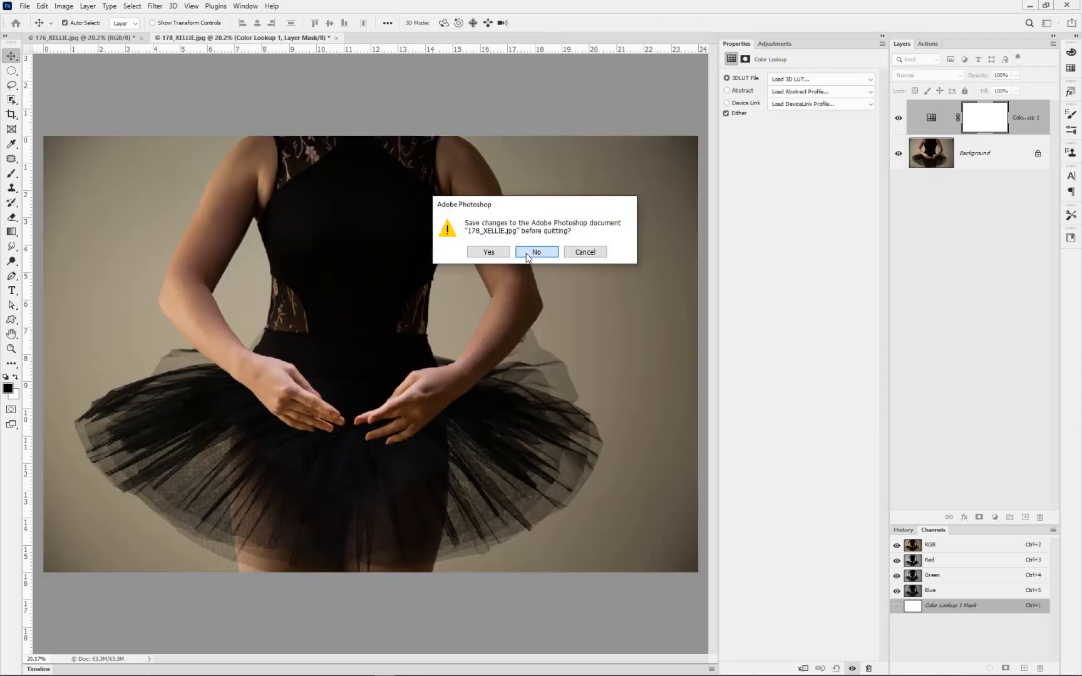
click(526, 251)
click(526, 251)
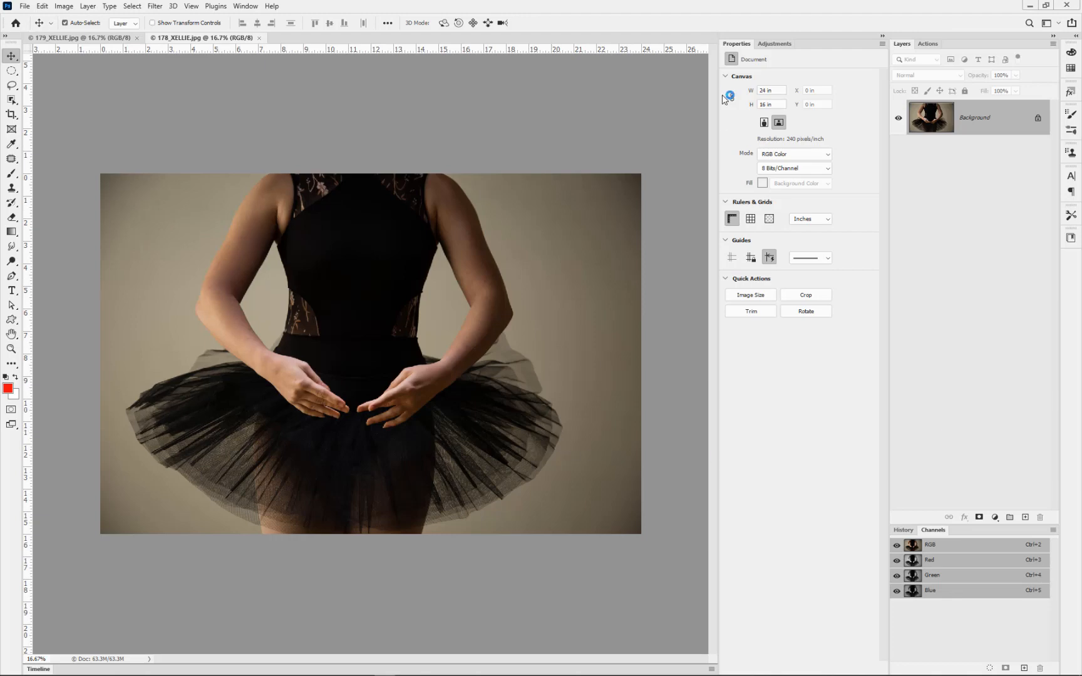
Add a Color Lookup adjustment layer to 178_XELLIE.jpg and apply the installed 1MC Midnight Test.3DL preset.
click(764, 44)
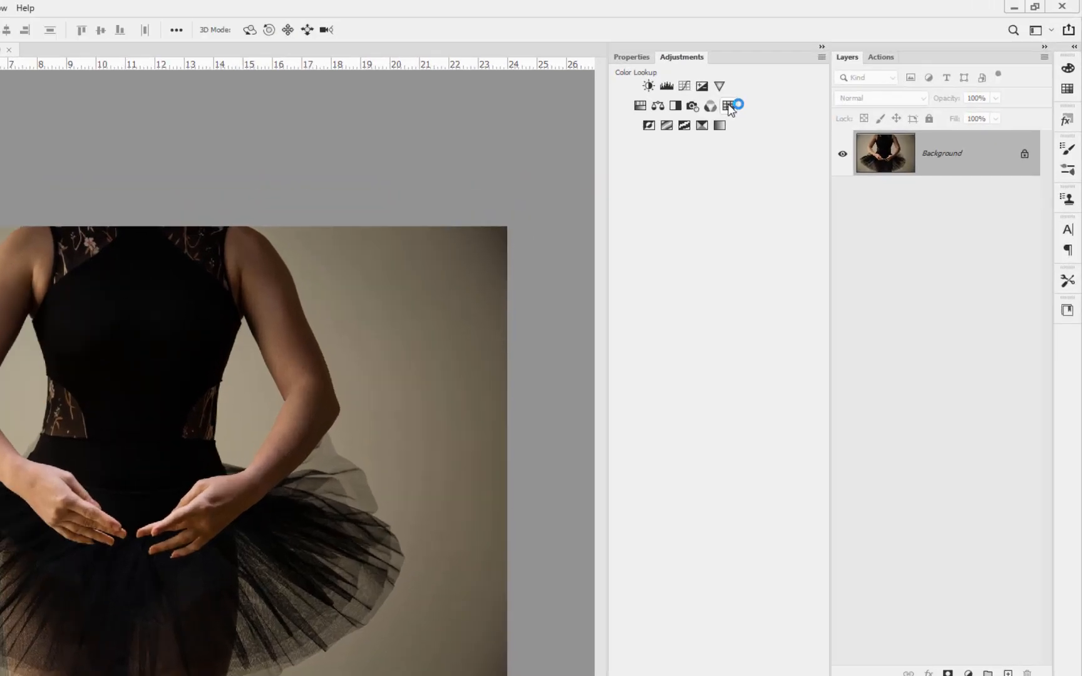
click(728, 106)
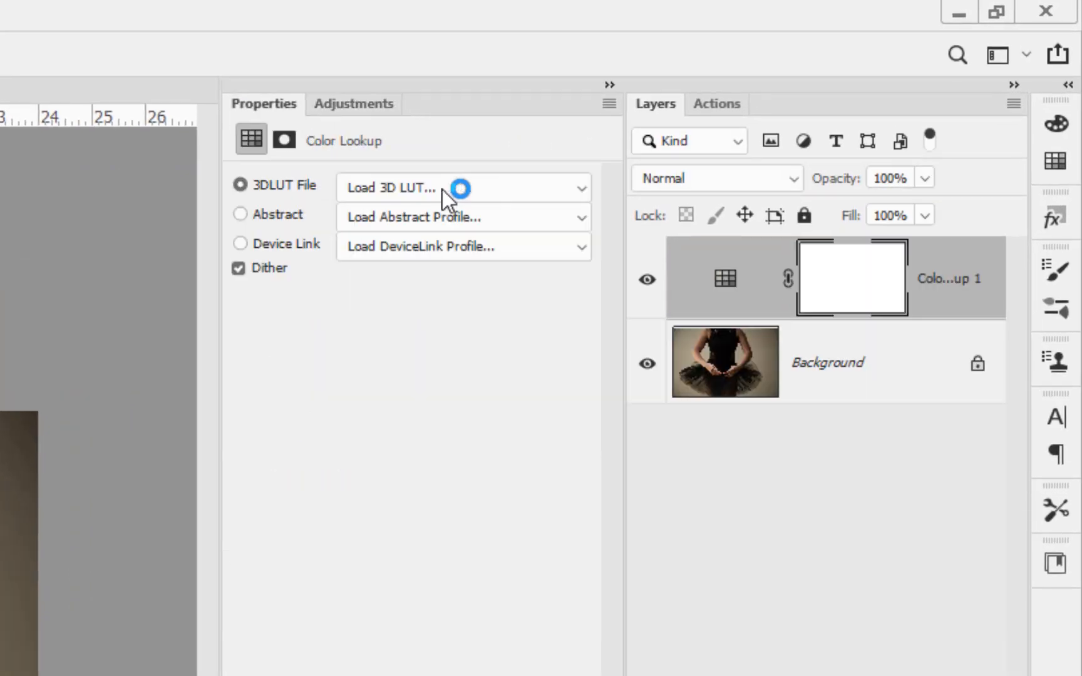
click(442, 188)
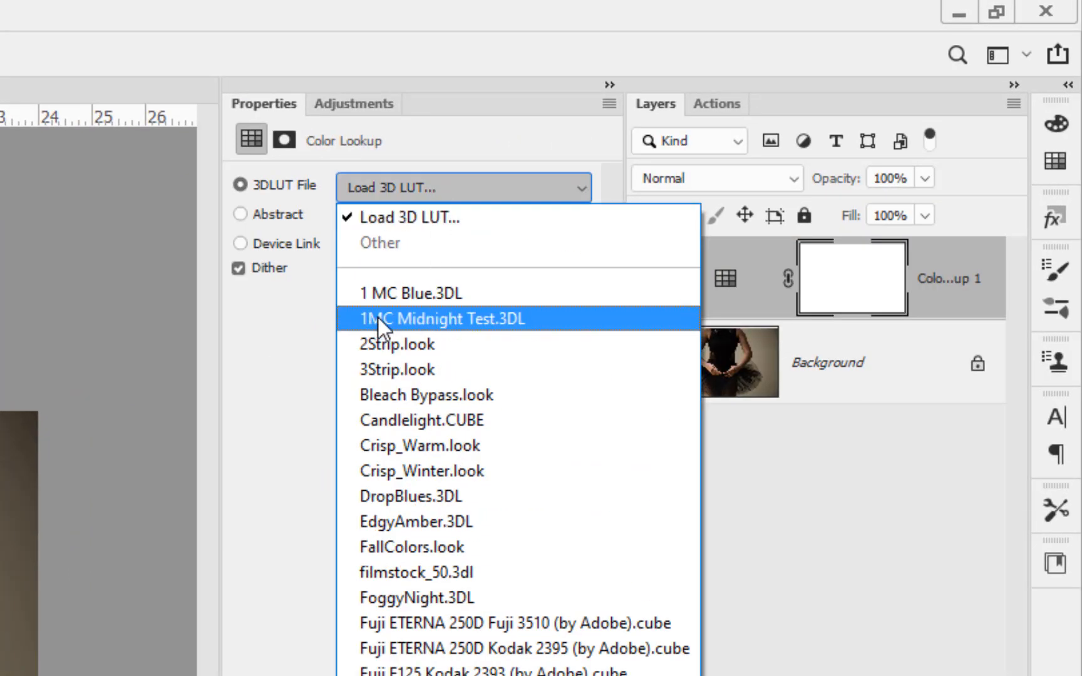
click(432, 318)
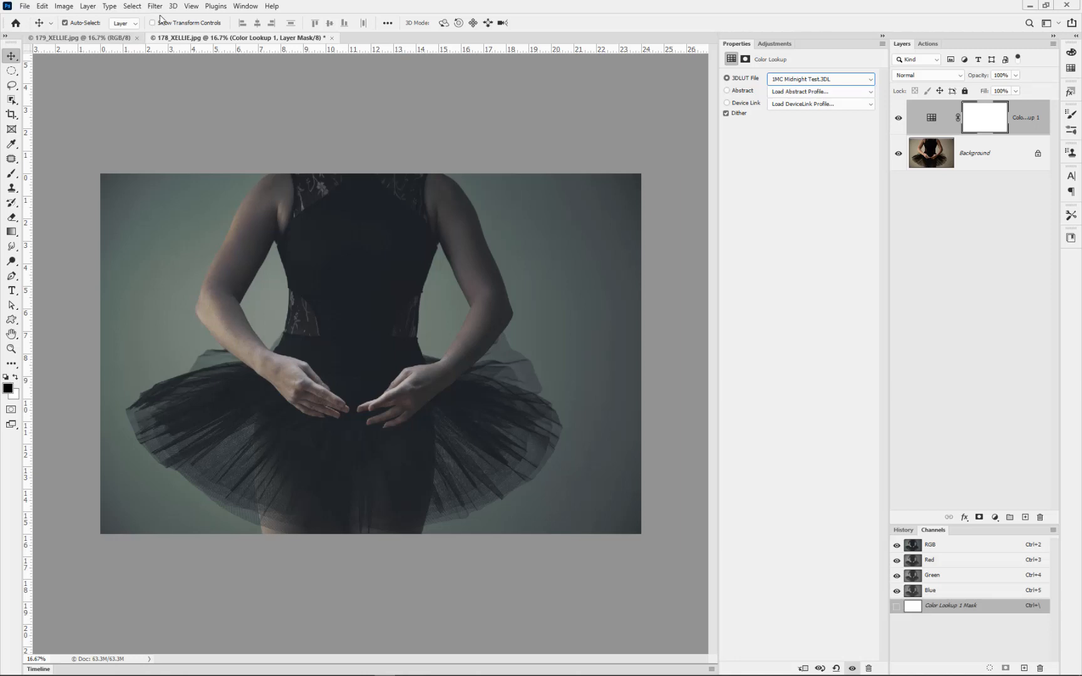
Add a Color Lookup adjustment layer to 179_XELLIE.jpg and apply the 1MC Midnight Test.3DL preset.
click(100, 39)
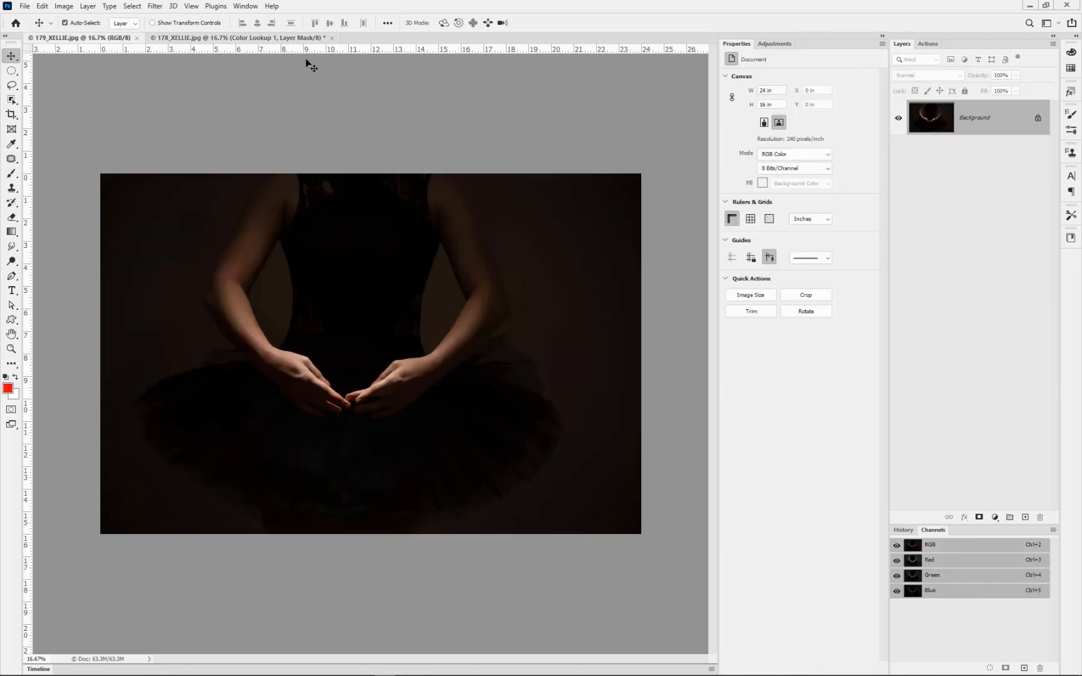
click(775, 43)
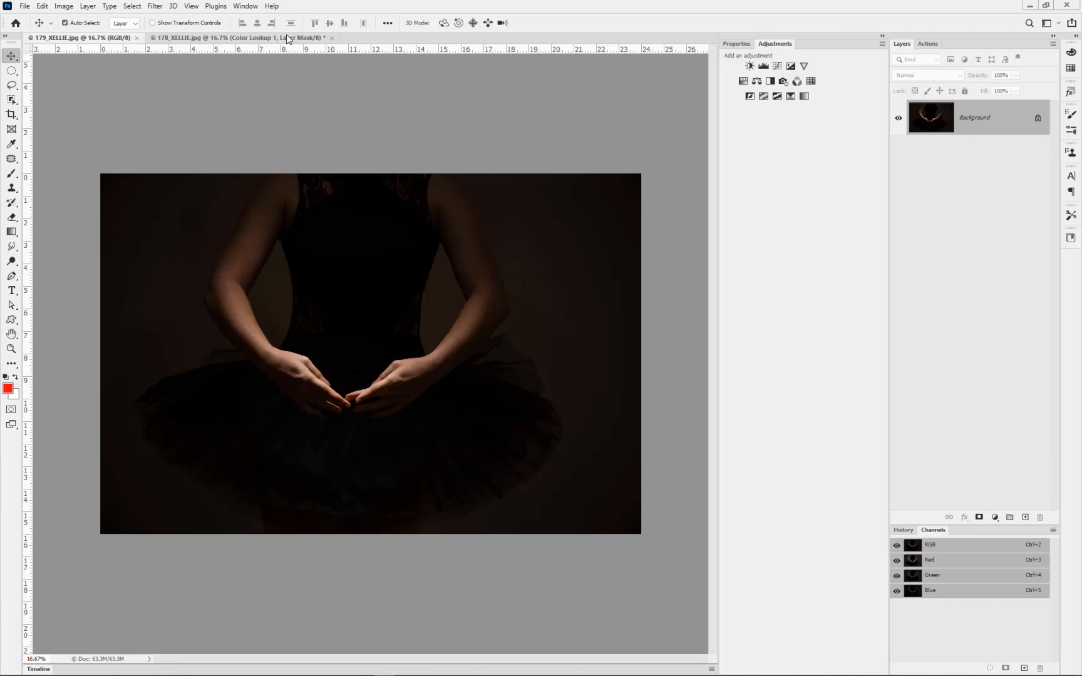
click(812, 81)
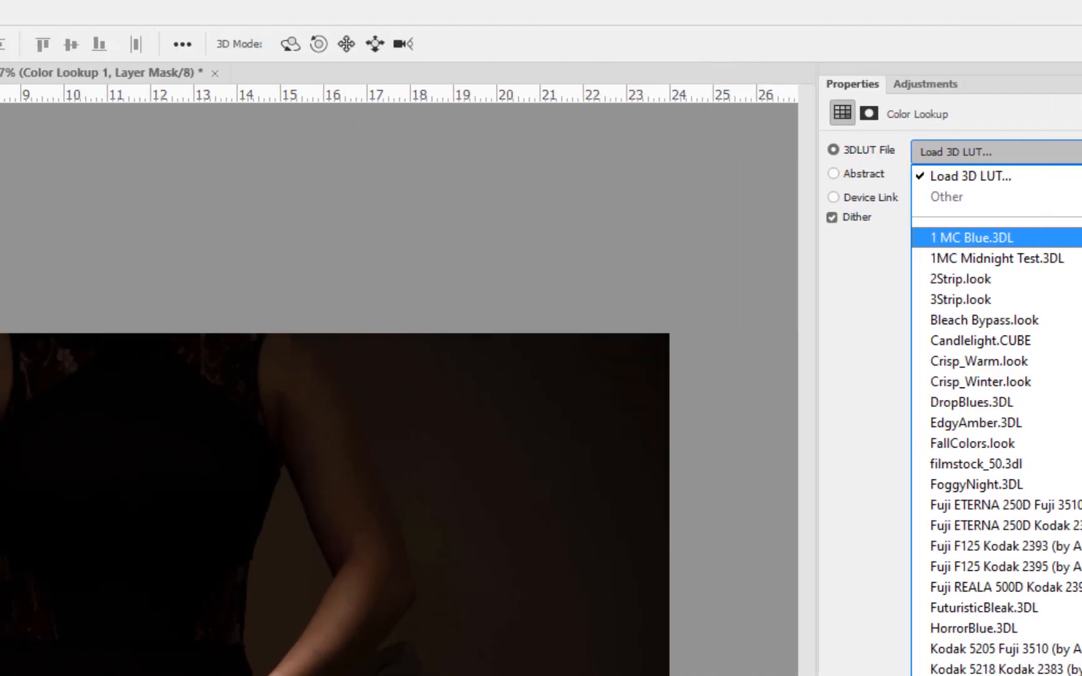
click(532, 238)
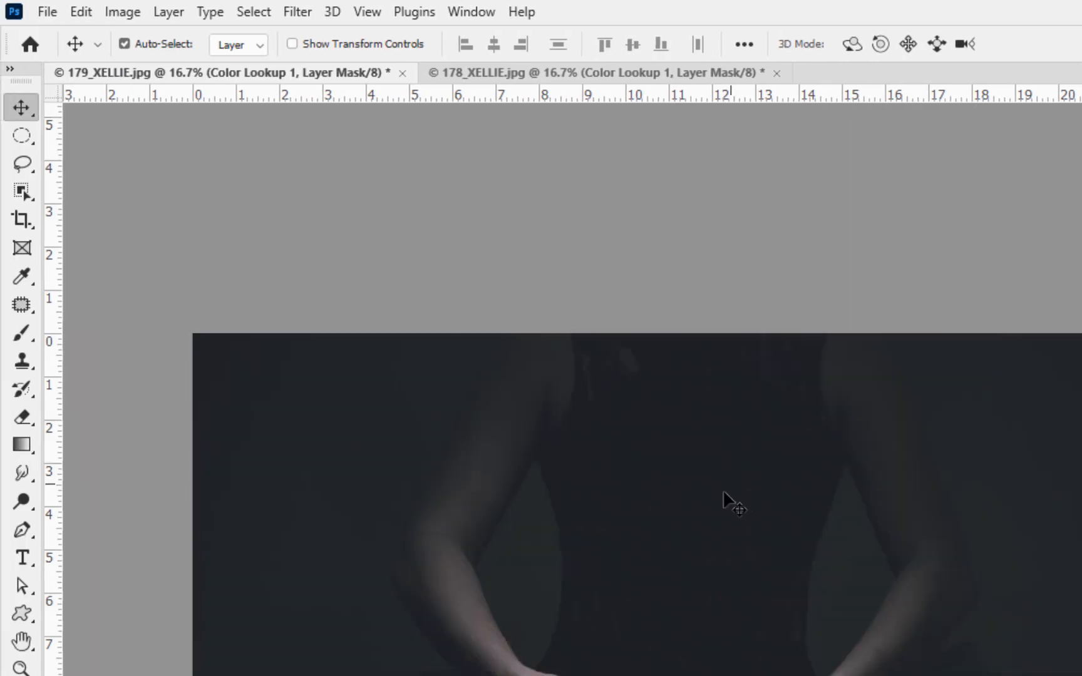
Export the color lookup table of 179_XELLIE.jpg in 3DL format, choosing the Desktop LUT folder as the destination.
click(48, 12)
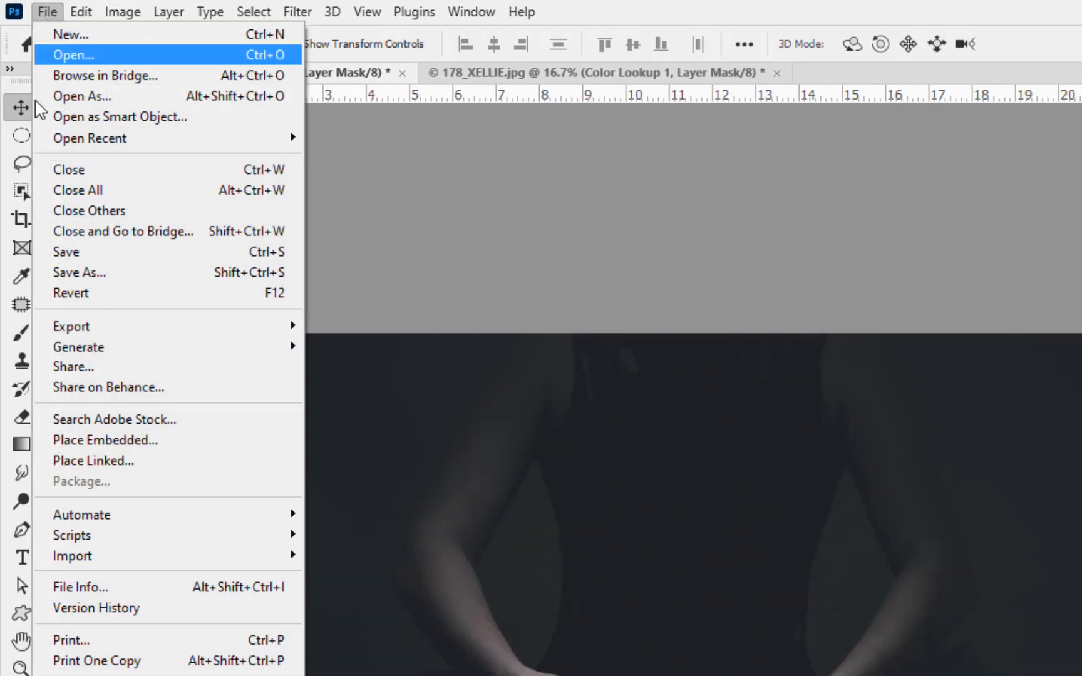
mouse_move(62, 334)
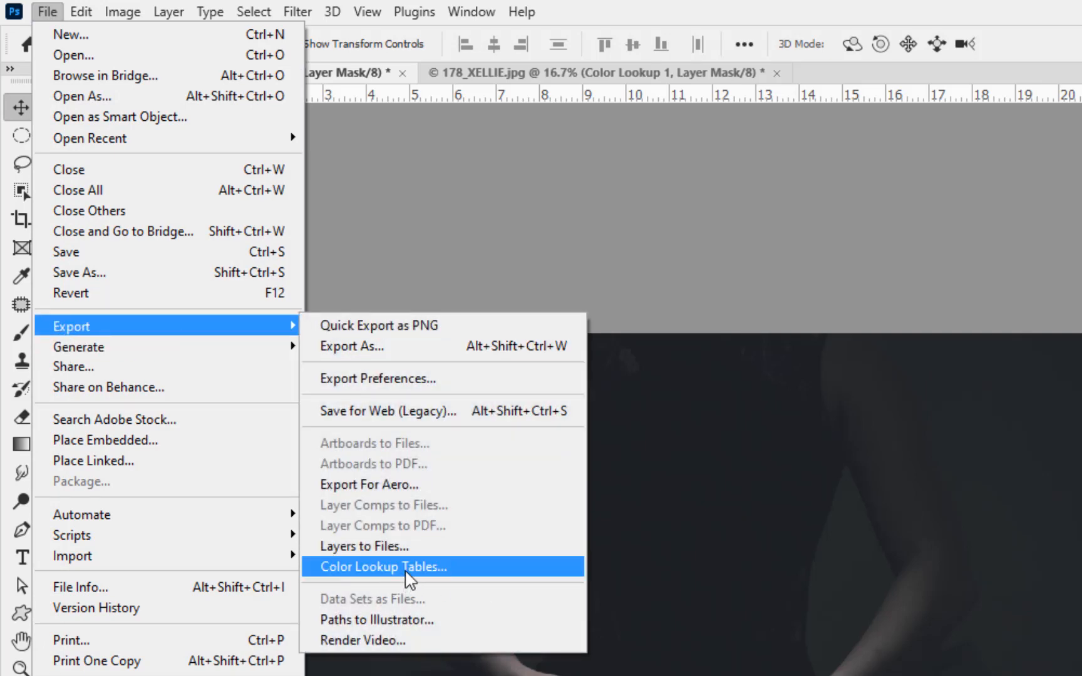
click(405, 567)
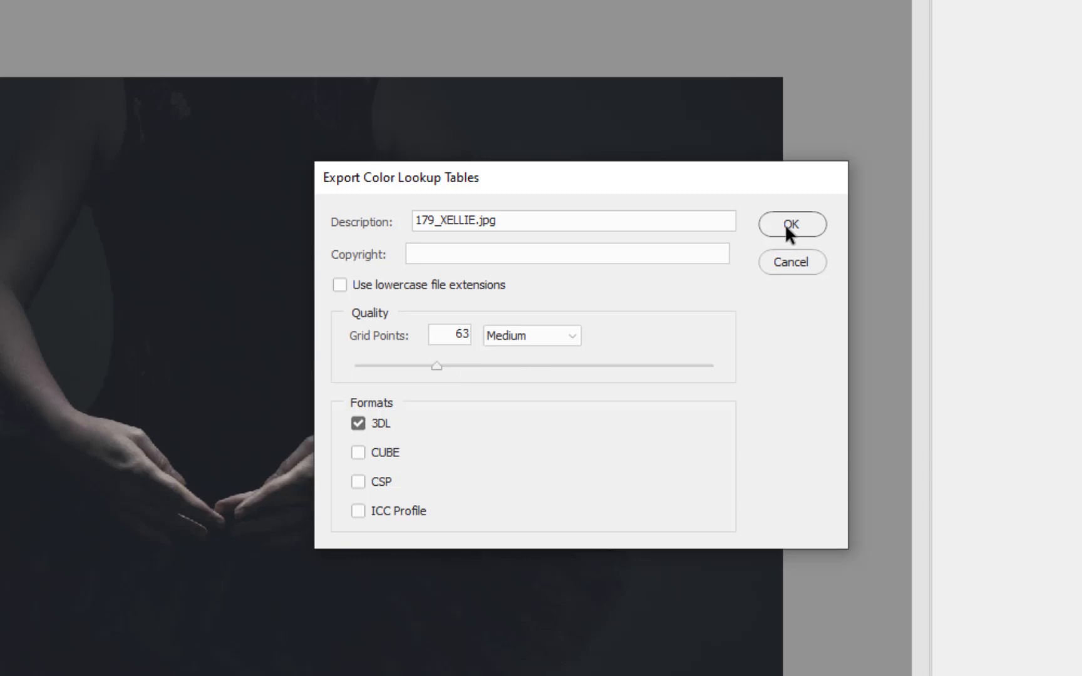
click(786, 227)
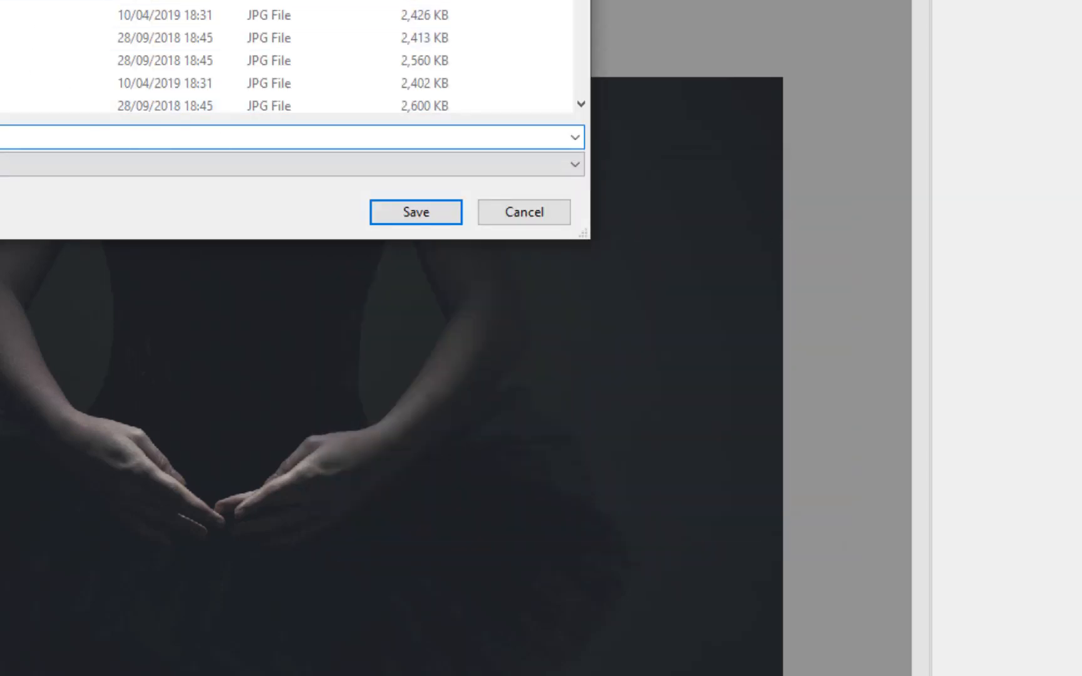
click(47, 65)
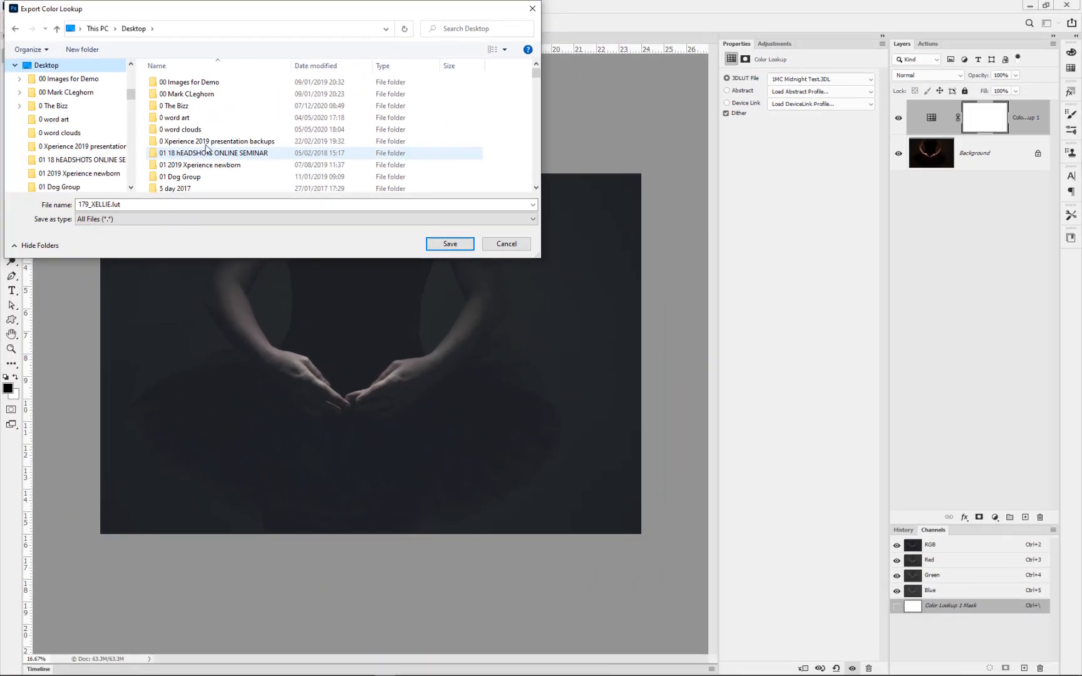
scroll(206, 149, down, 4)
scroll(206, 149, down, 1)
scroll(204, 148, down, 10)
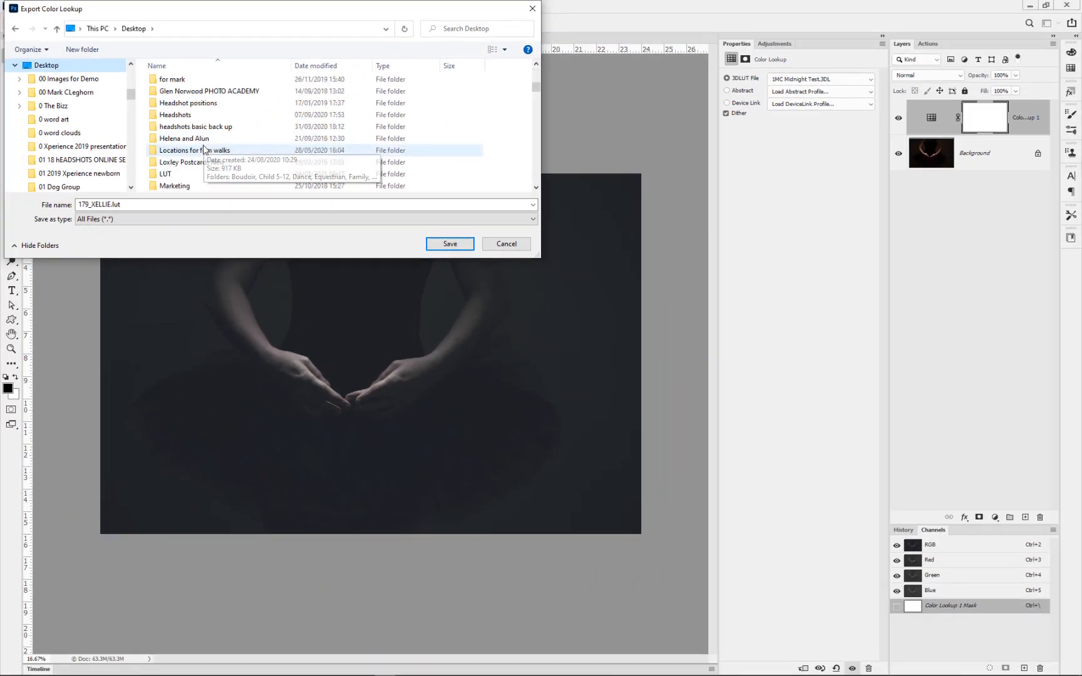
double_click(180, 144)
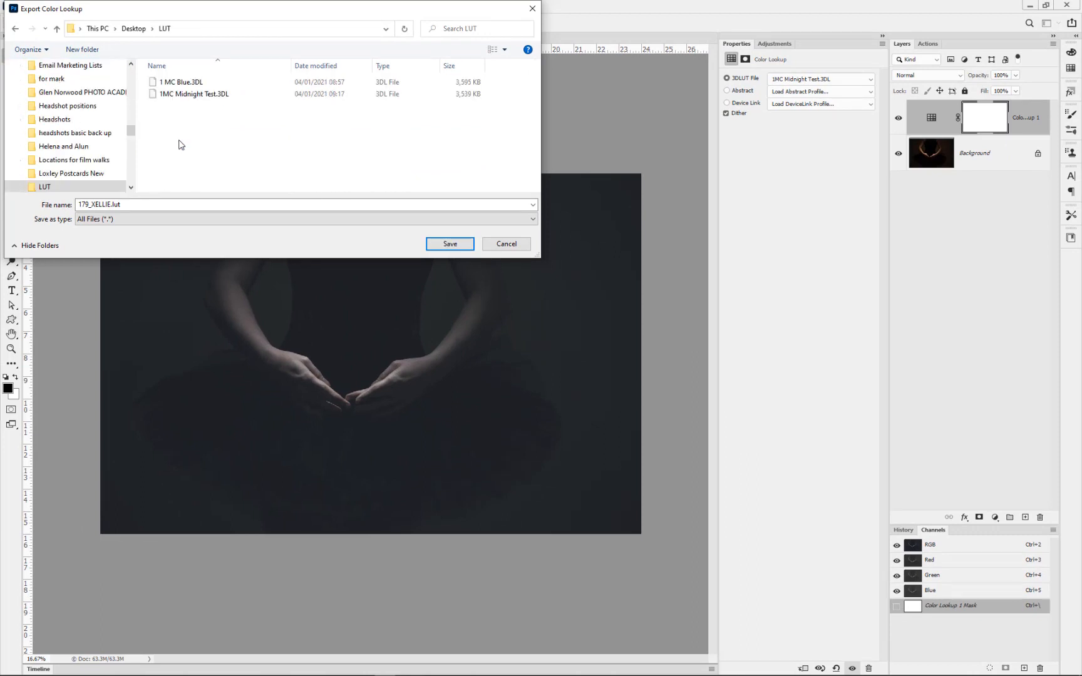
Name the exported lookup file 1 MC Midnight.lut and save it.
click(109, 204)
click(109, 203)
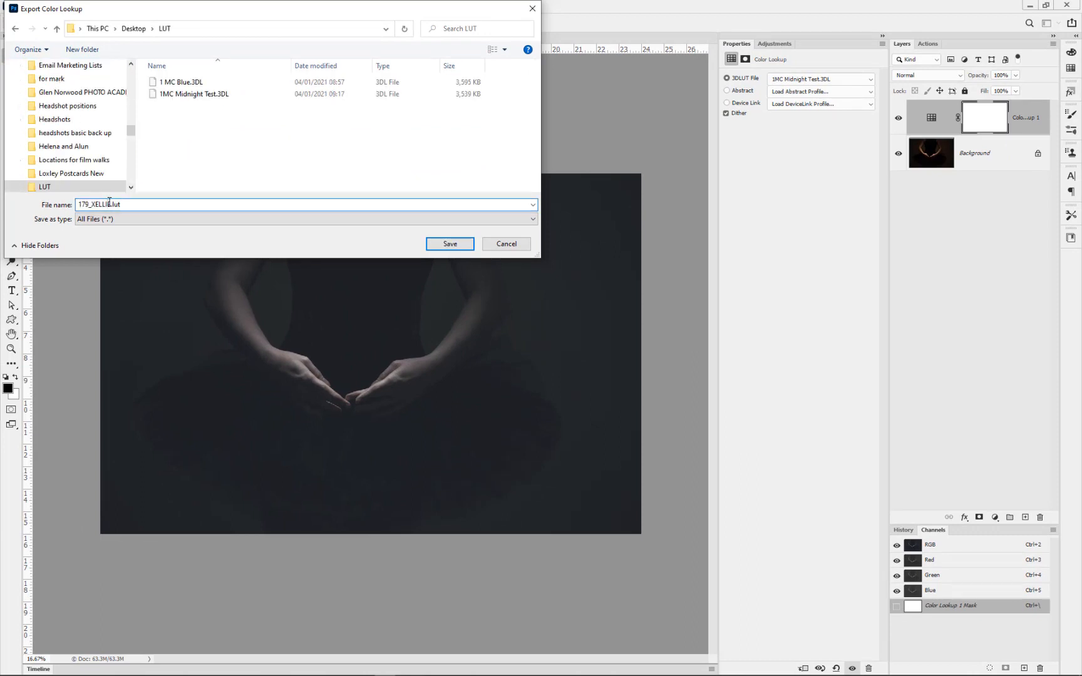
double_click(109, 204)
key(BackSpace)
text(Midnight)
key(Left)
key(Left)
key(Left)
key(Home)
text(1)
text(MC)
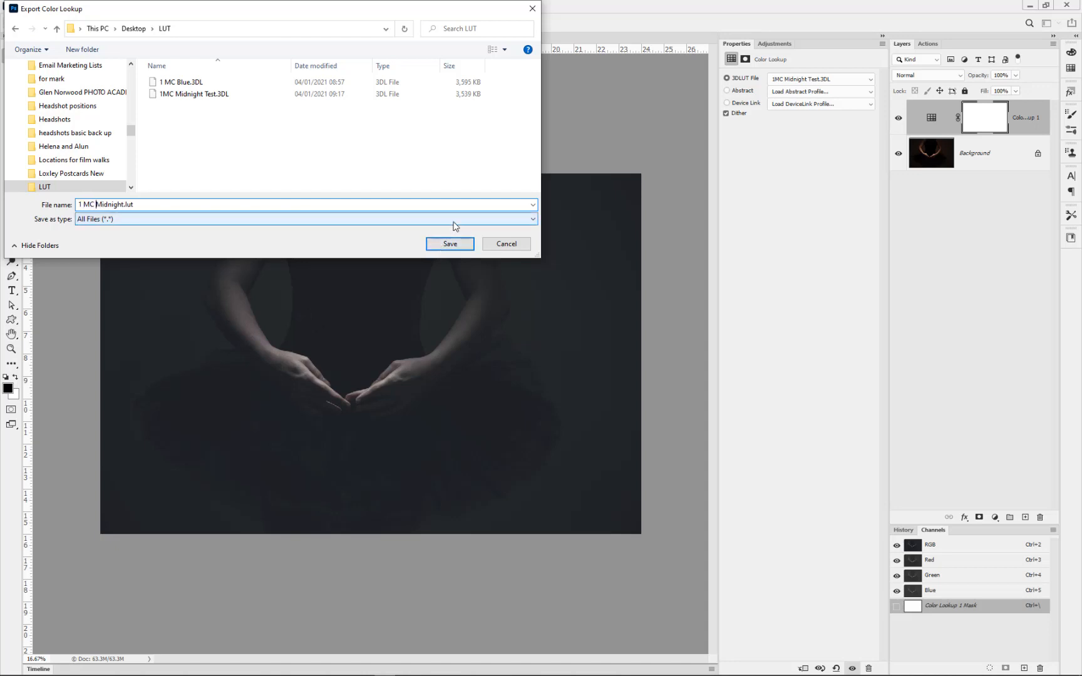
click(450, 245)
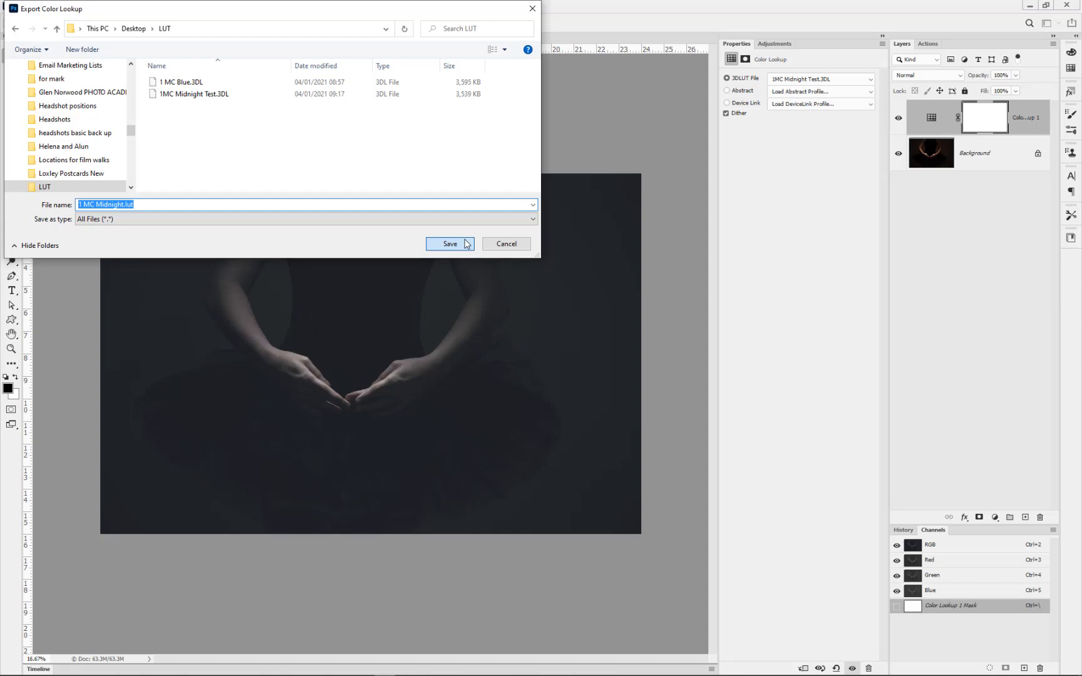
Save the lookup table export, and replace the existing Color Lookup layer on 179_XELLIE.jpg with a new Color Lookup adjustment layer.
click(466, 244)
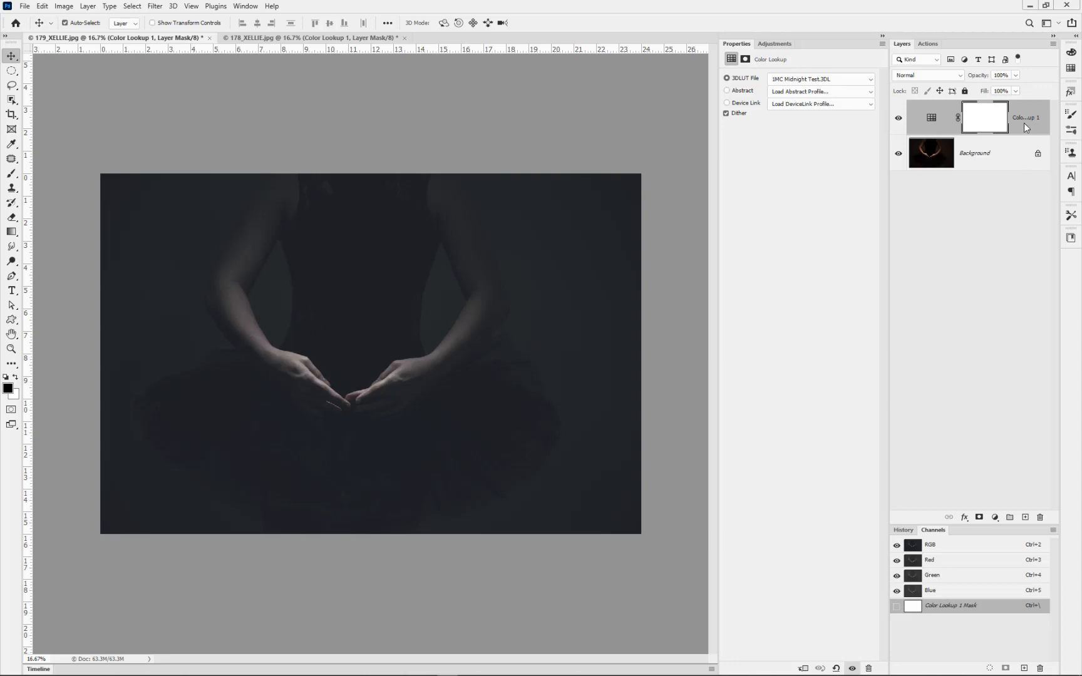
drag(1022, 129, 1039, 516)
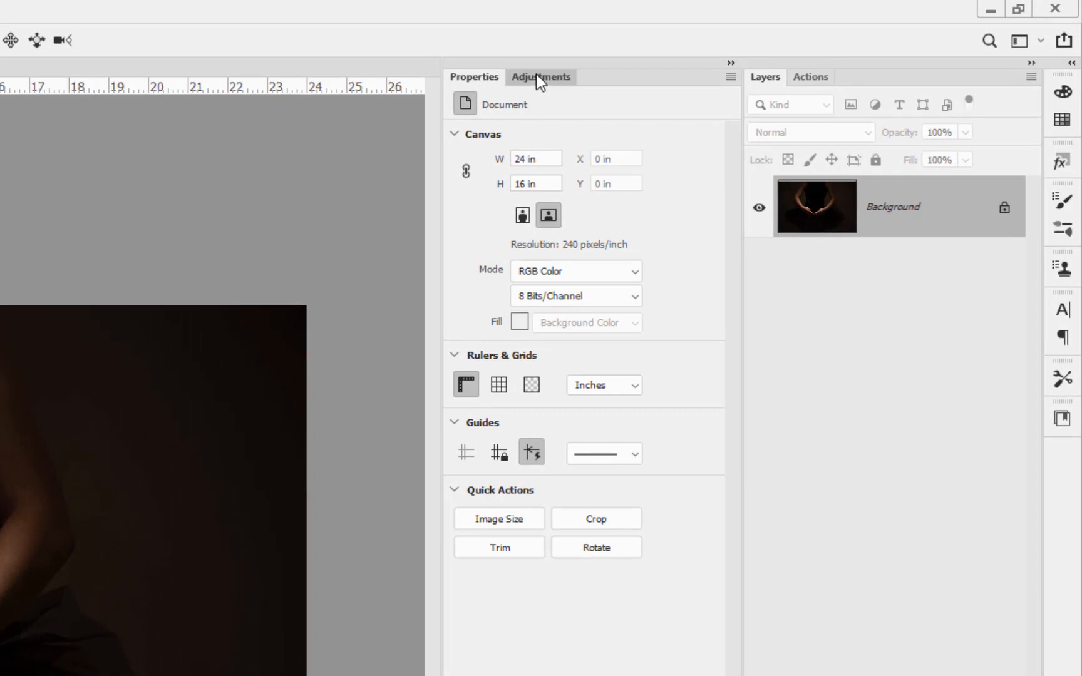
click(774, 43)
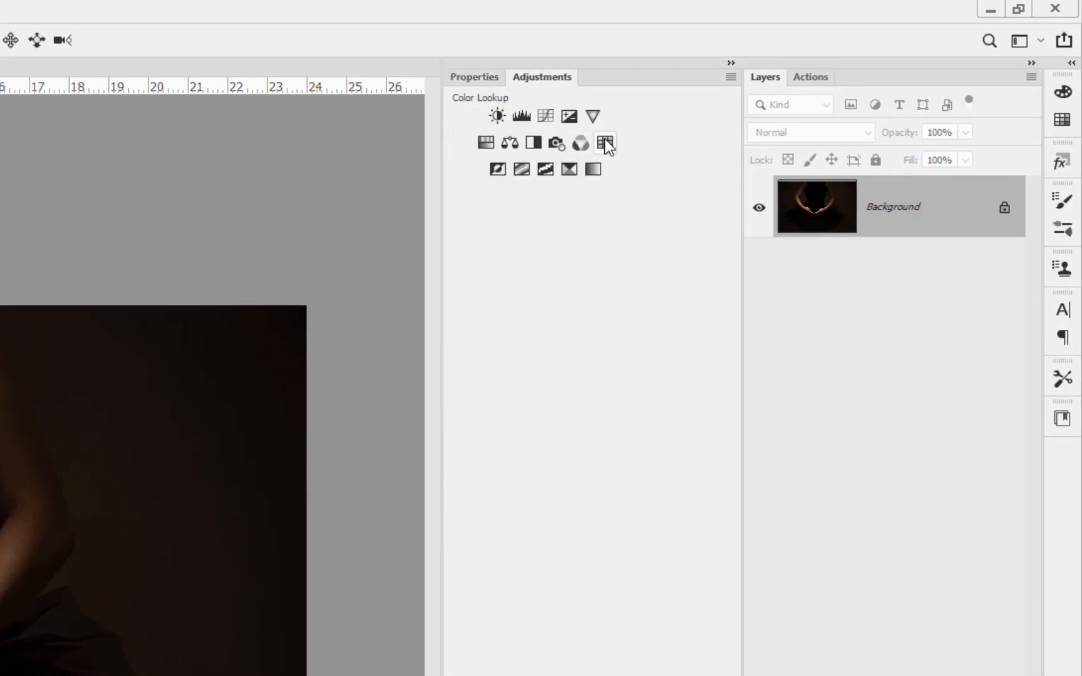
click(605, 143)
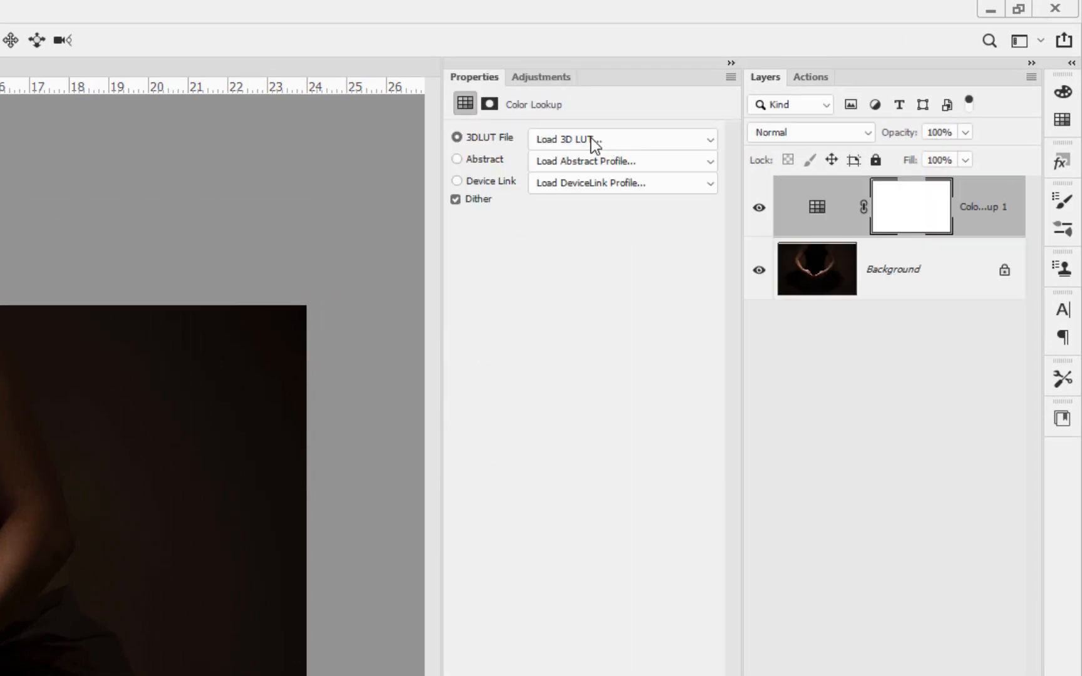
Load the 3DL-format file 1 MC Midnight.3DL from the Desktop LUT folder as the new Color Lookup adjustment's 3D LUT.
click(591, 140)
click(567, 163)
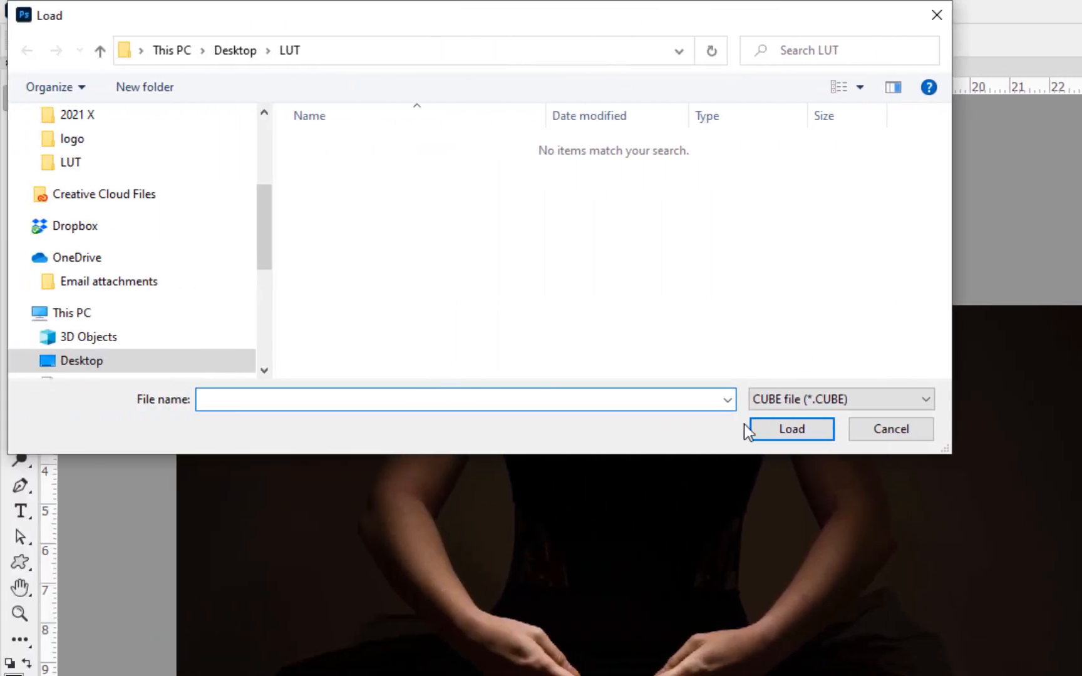
click(768, 398)
click(766, 432)
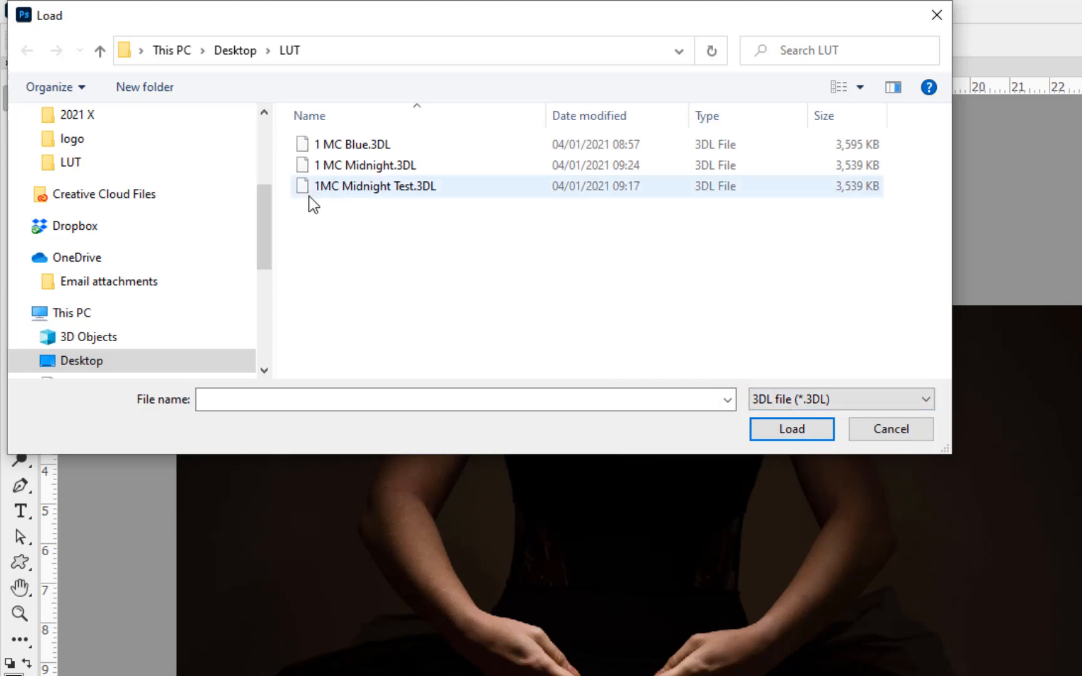
double_click(327, 165)
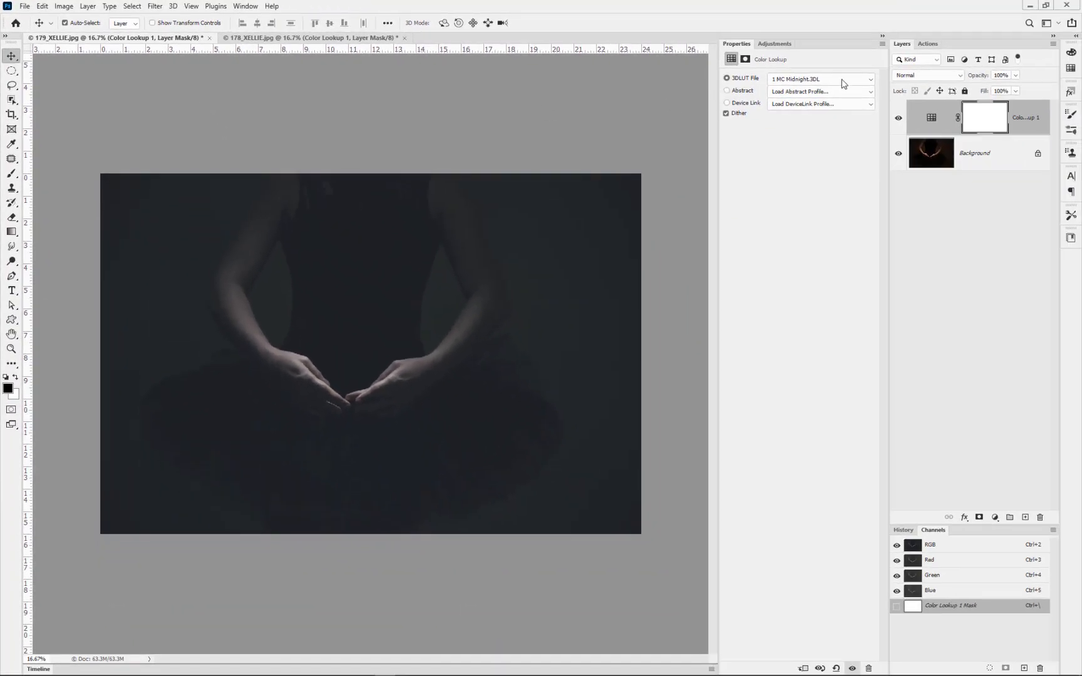
click(842, 84)
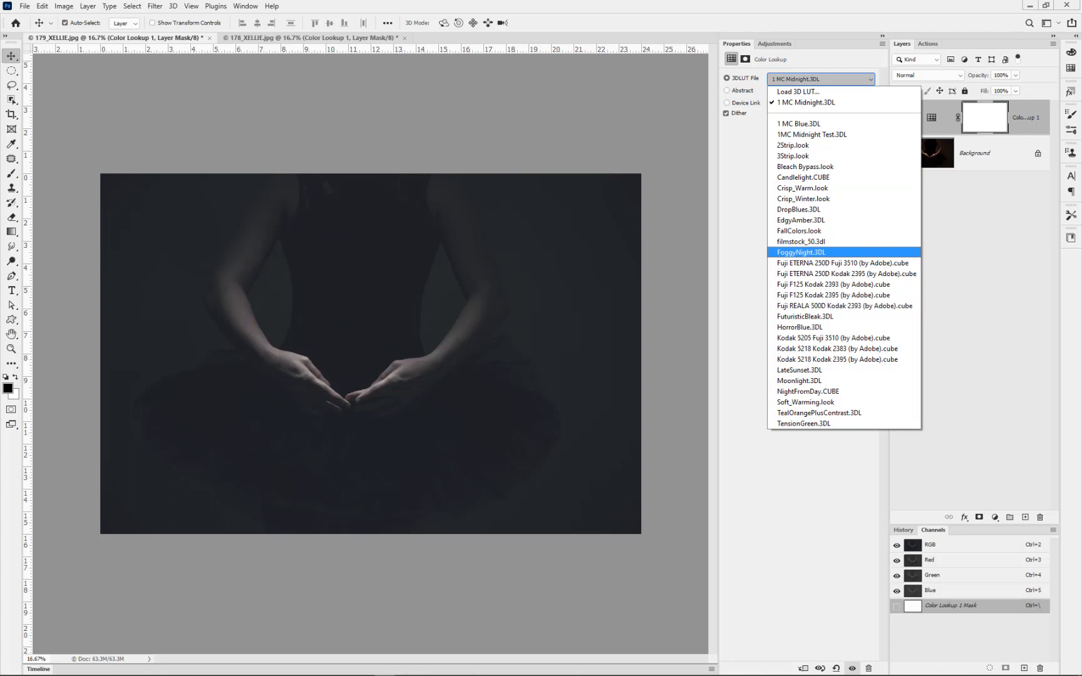
key(Escape)
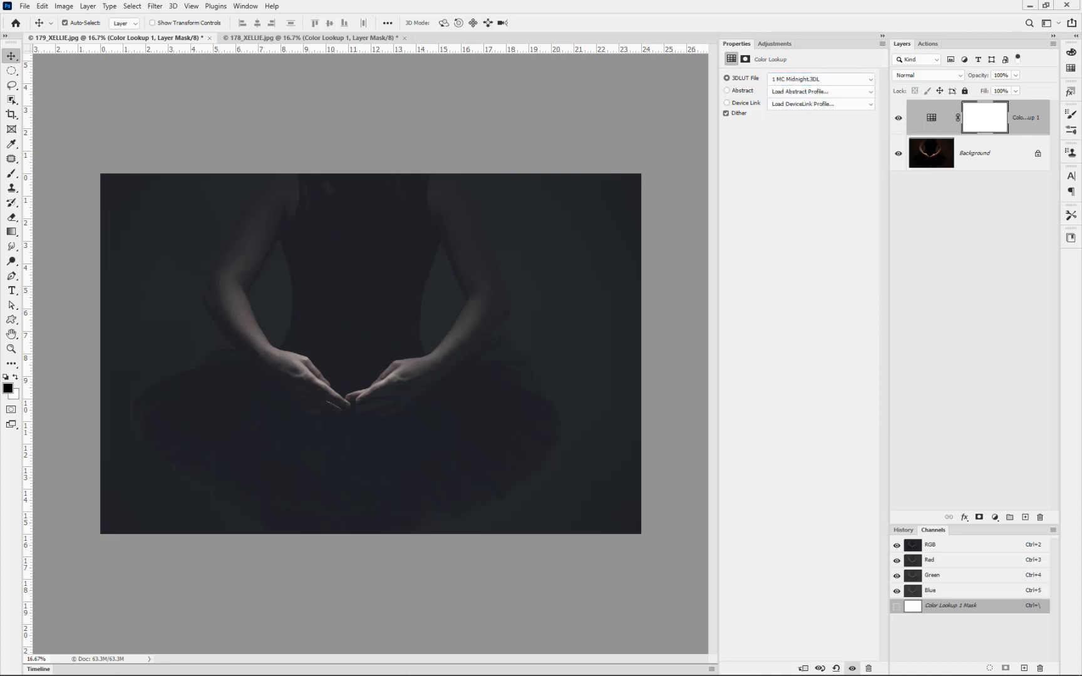